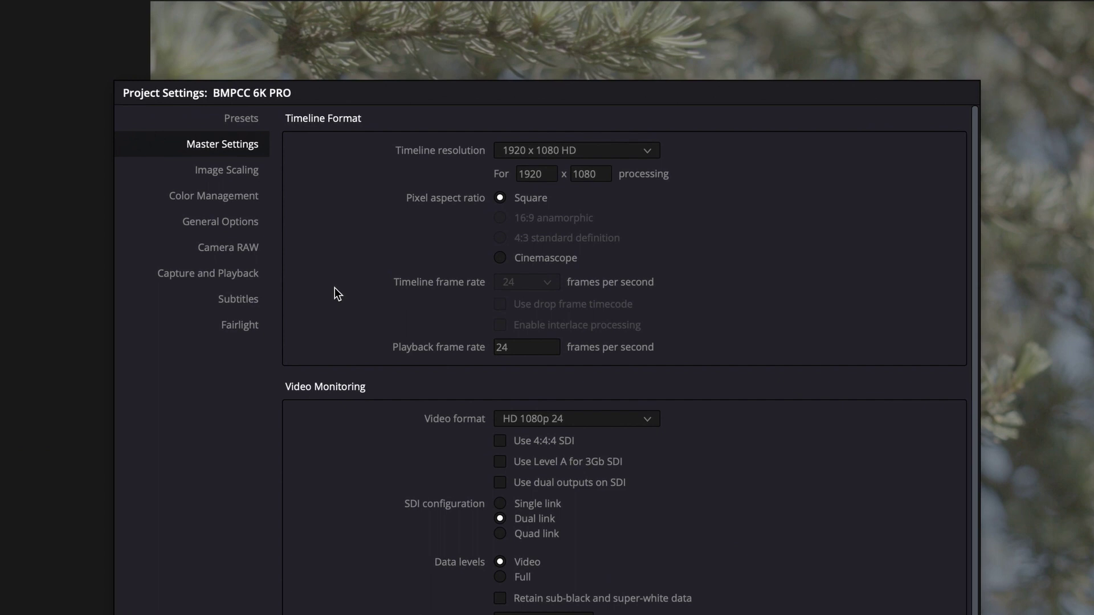
# Switch the project's color science to DaVinci YRGB Color Managed in color management settings.
pyautogui.click(189, 201)
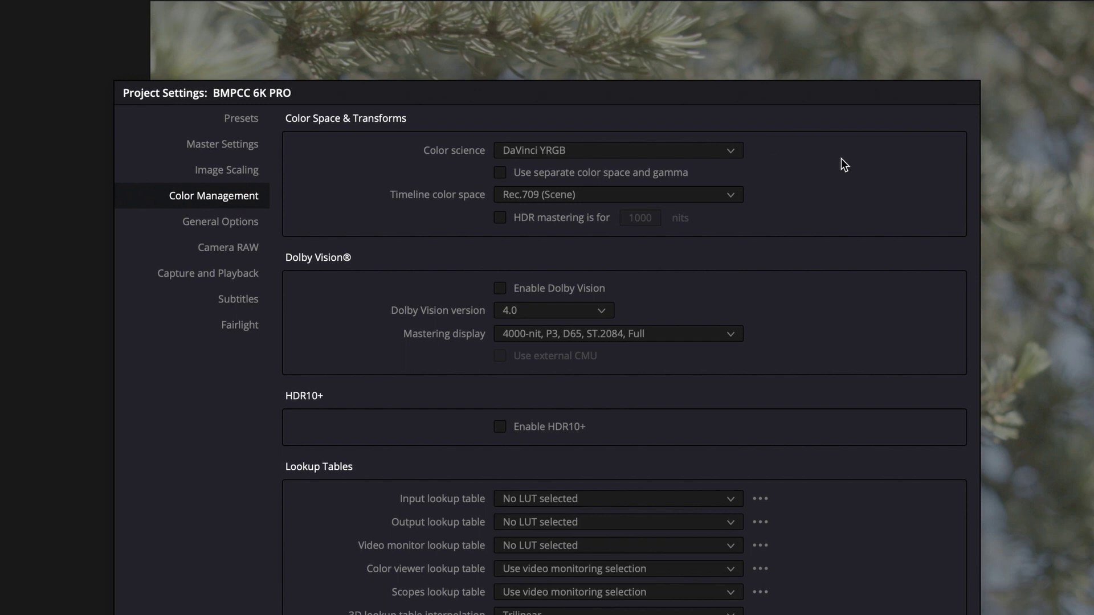
pyautogui.click(660, 150)
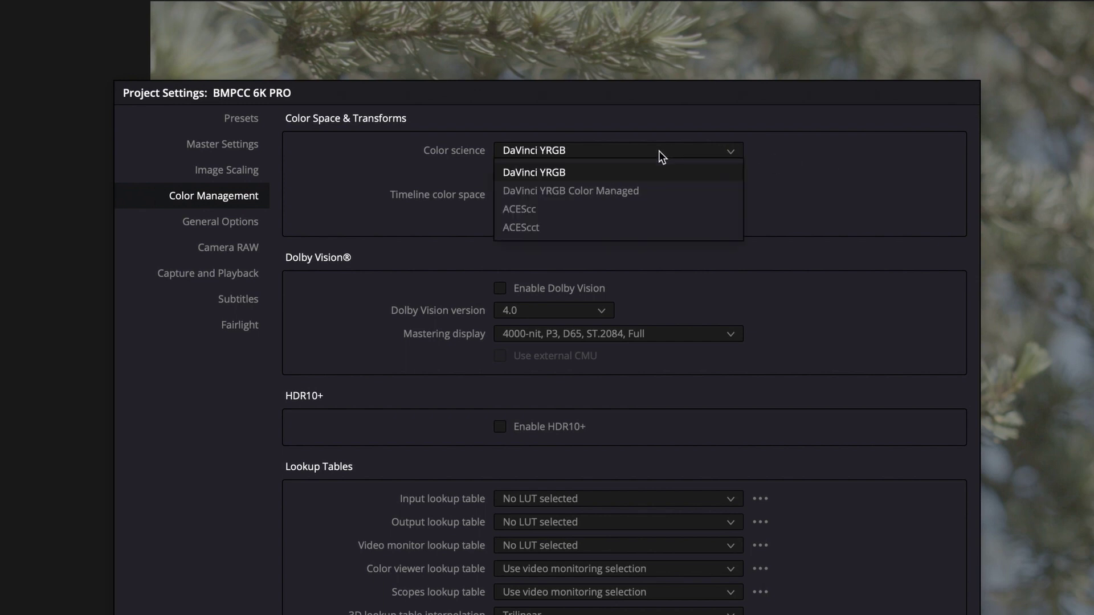
pyautogui.click(658, 192)
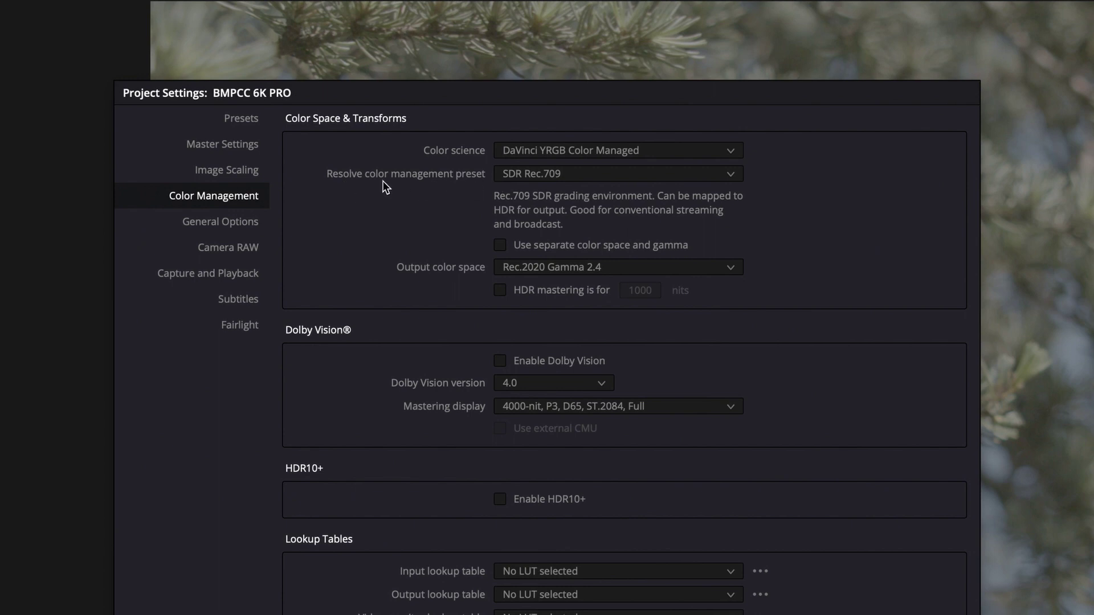
pyautogui.click(519, 175)
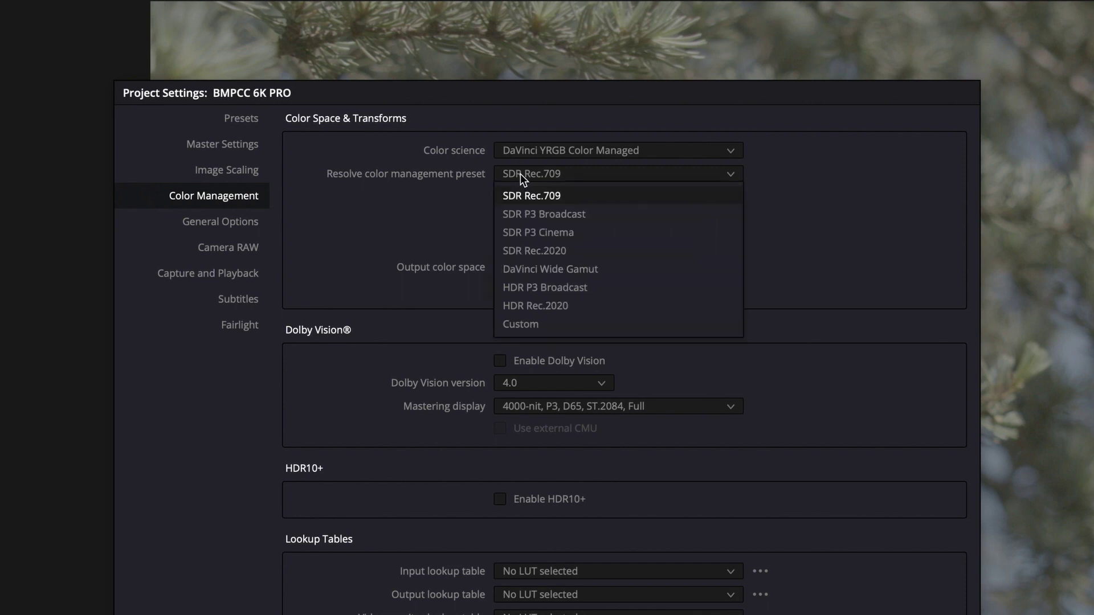
# Choose the Custom preset and set input color space to Blackmagic Design Film Gen 5.
pyautogui.click(576, 323)
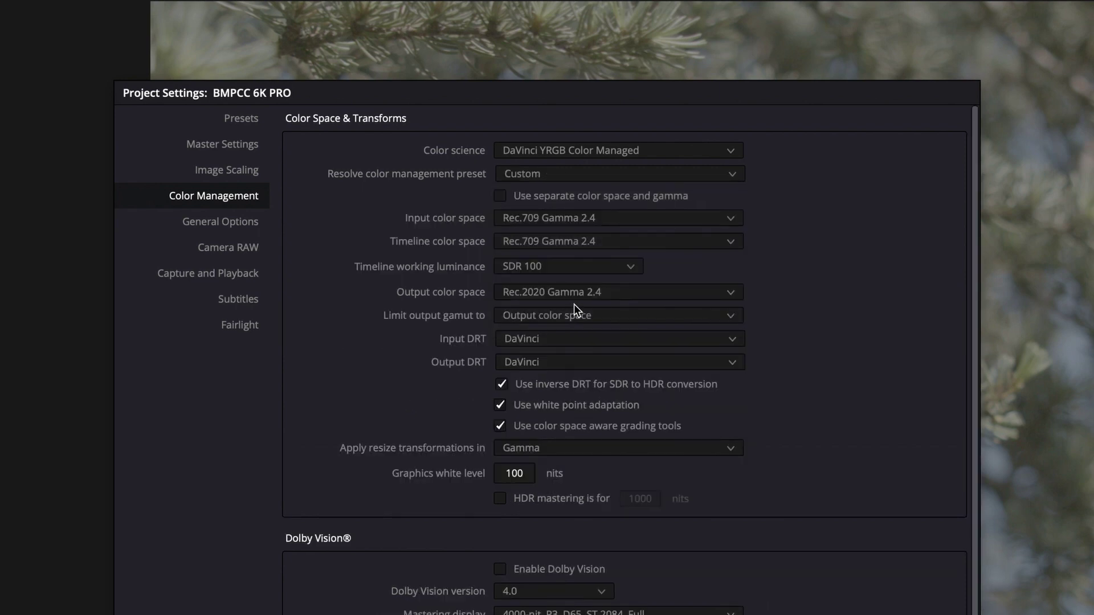
pyautogui.click(668, 217)
pyautogui.click(648, 217)
pyautogui.click(534, 217)
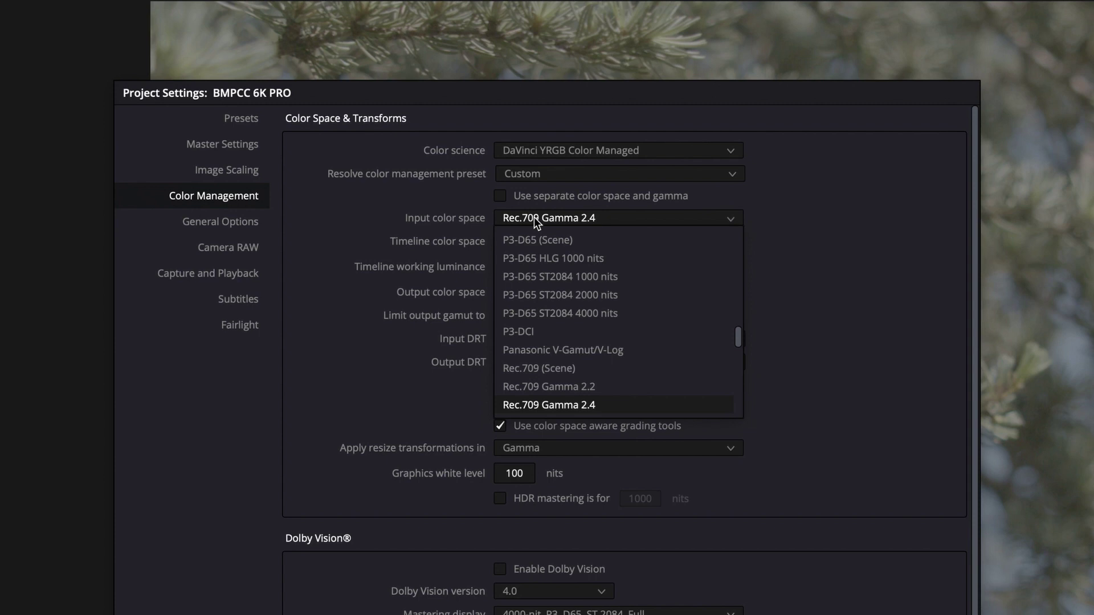
pyautogui.scroll(-2, 592, 350)
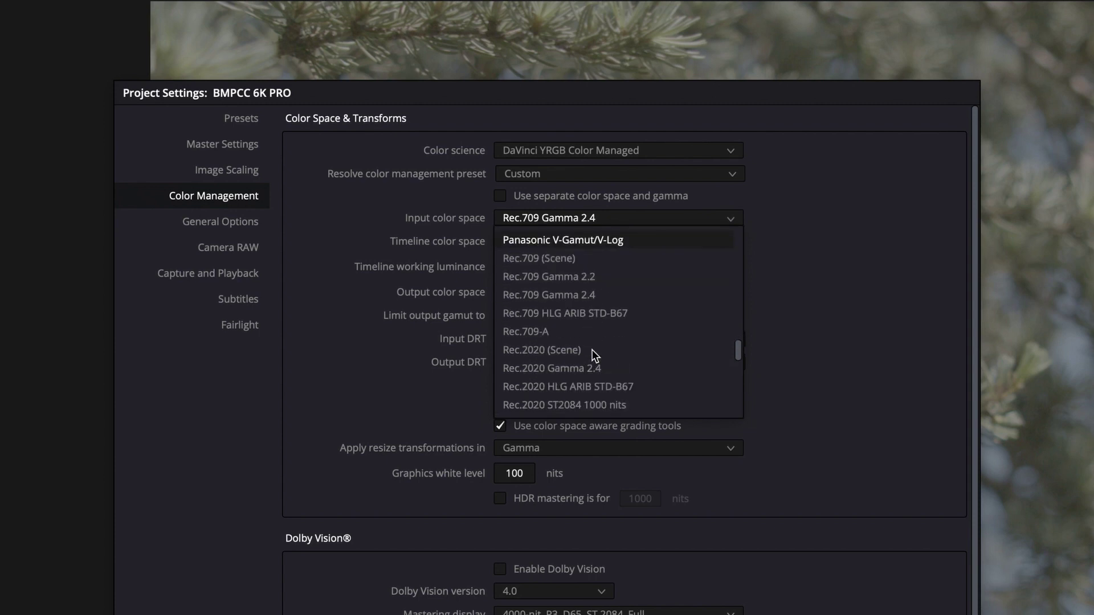
pyautogui.scroll(-8, 593, 350)
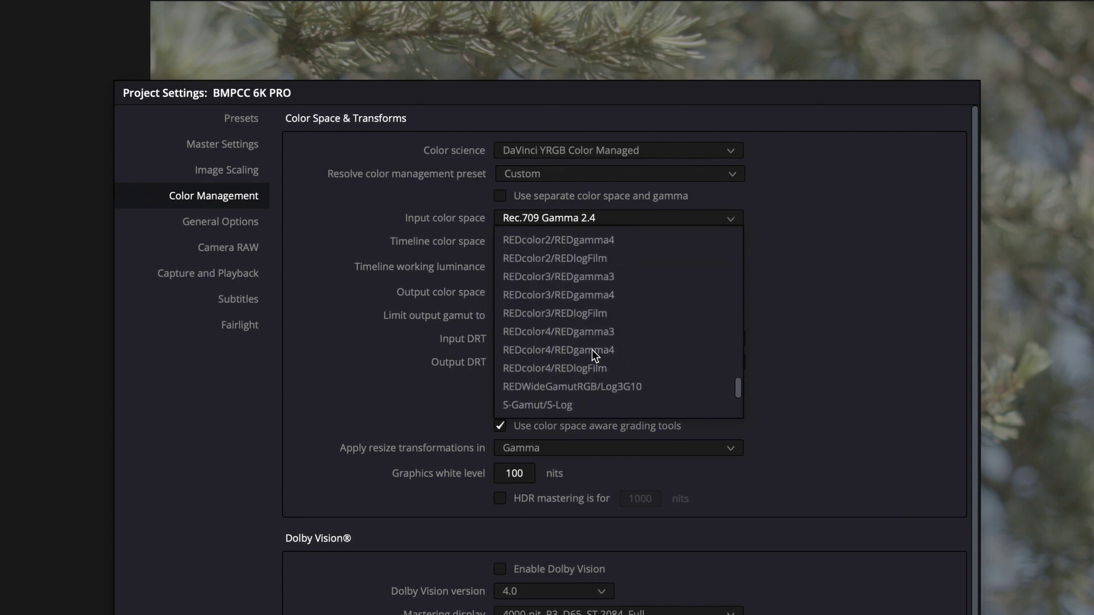
pyautogui.scroll(-2, 592, 350)
pyautogui.scroll(15, 593, 349)
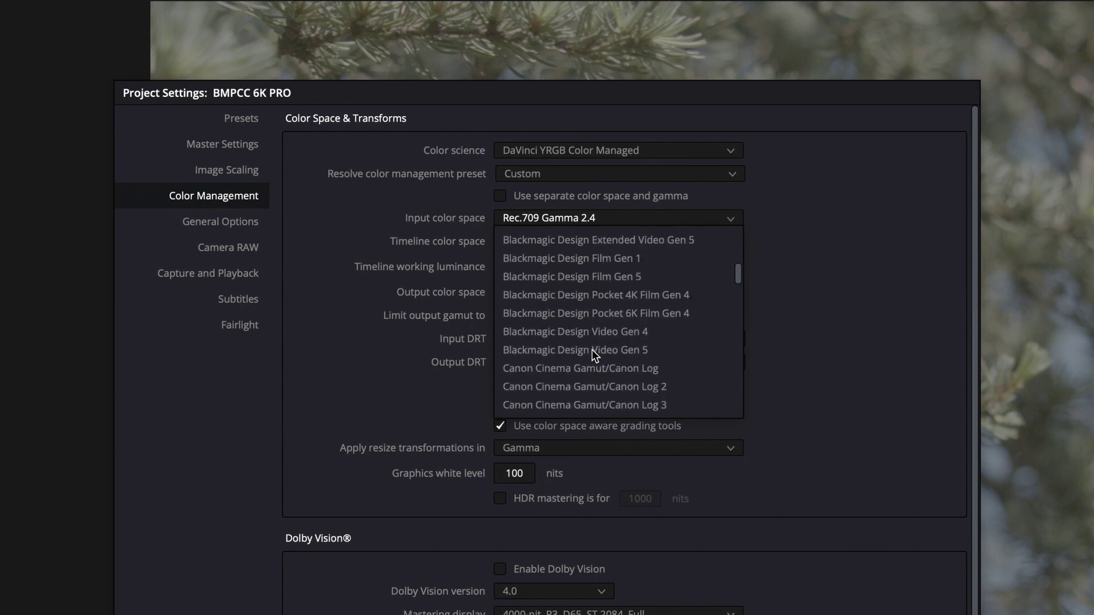
pyautogui.scroll(-1, 593, 350)
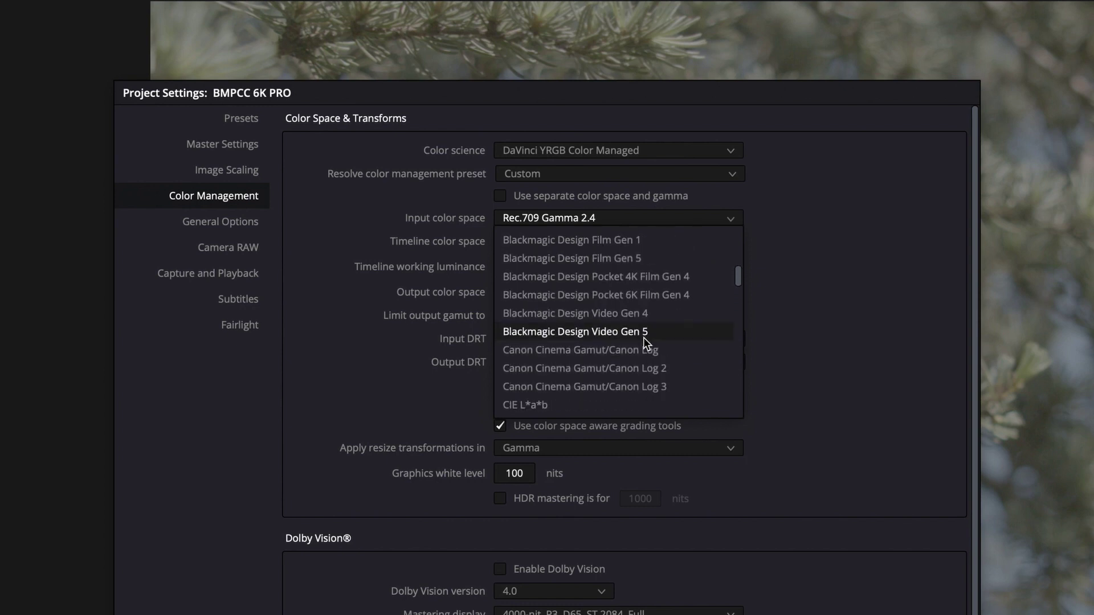
pyautogui.click(604, 257)
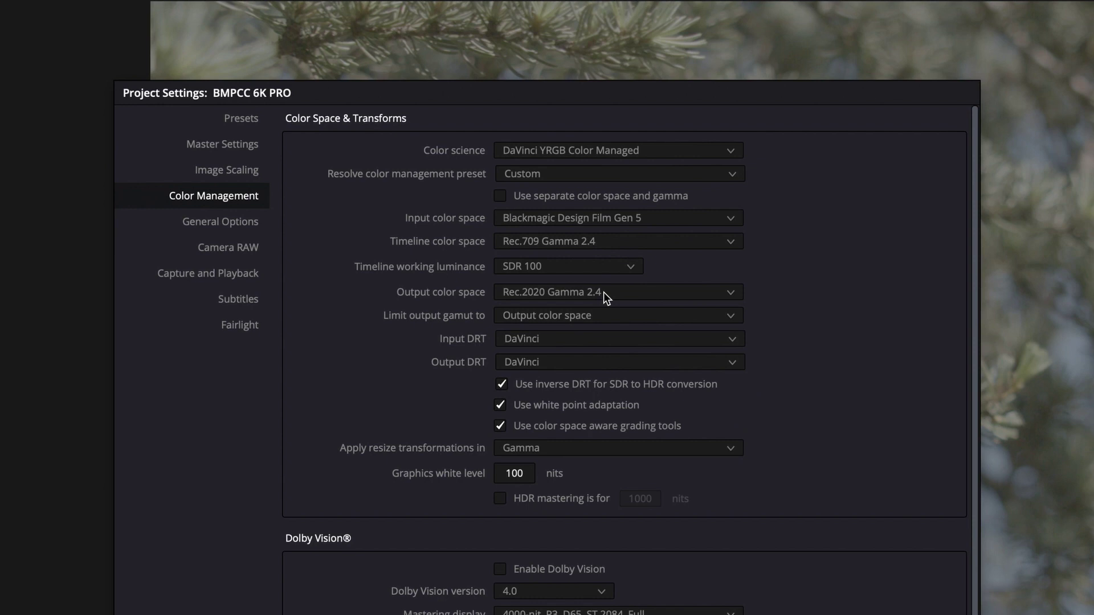
# Keep the timeline at Rec.709 Gamma 2.4 and change output color space to Rec.709 Gamma 2.4.
pyautogui.click(628, 242)
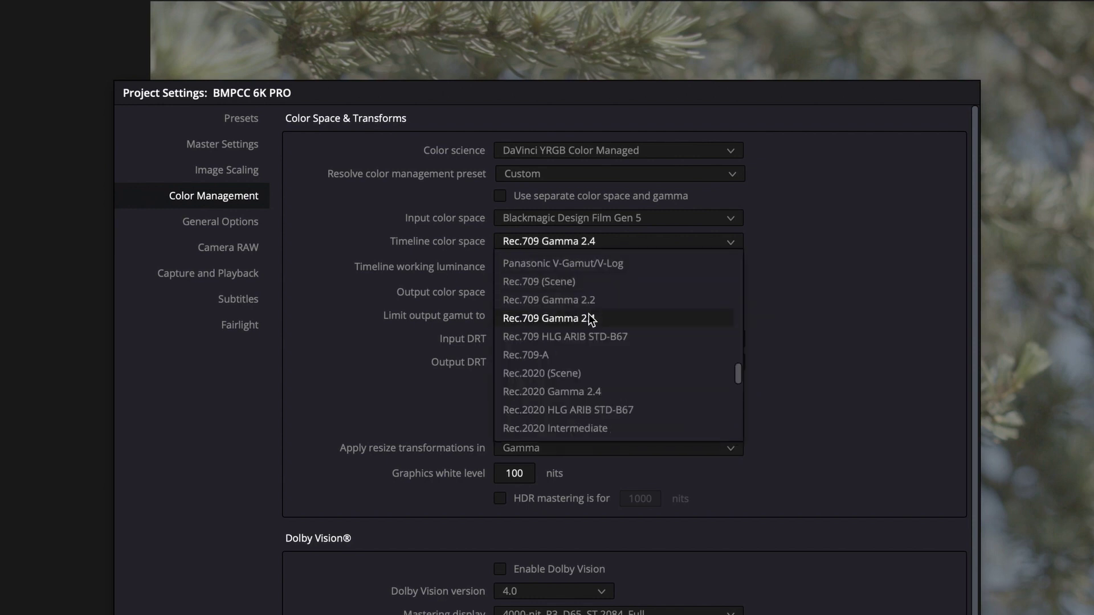
pyautogui.click(567, 316)
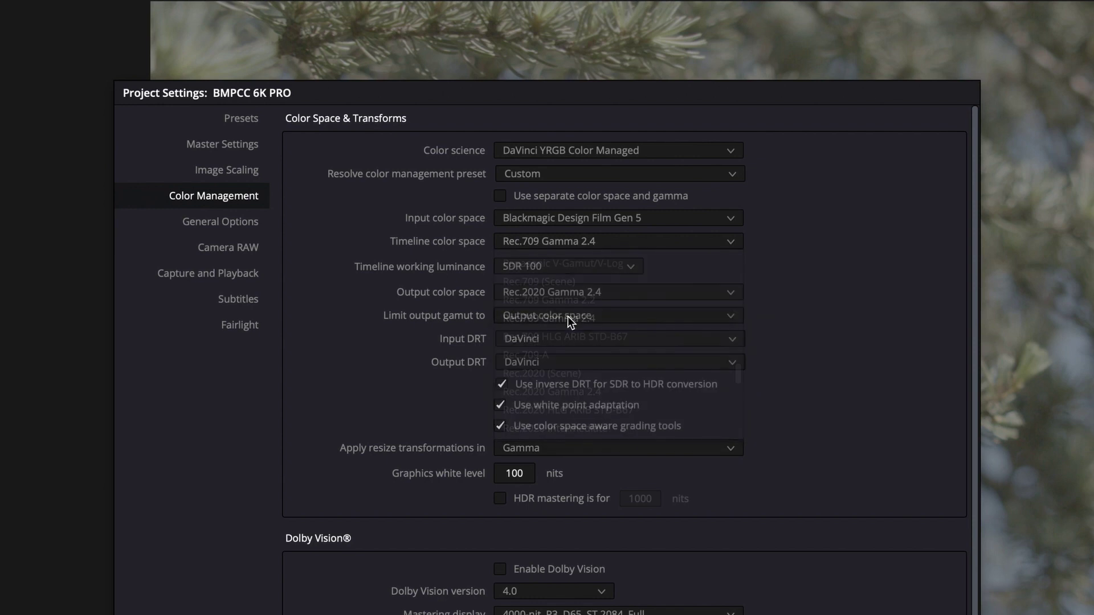
pyautogui.click(642, 292)
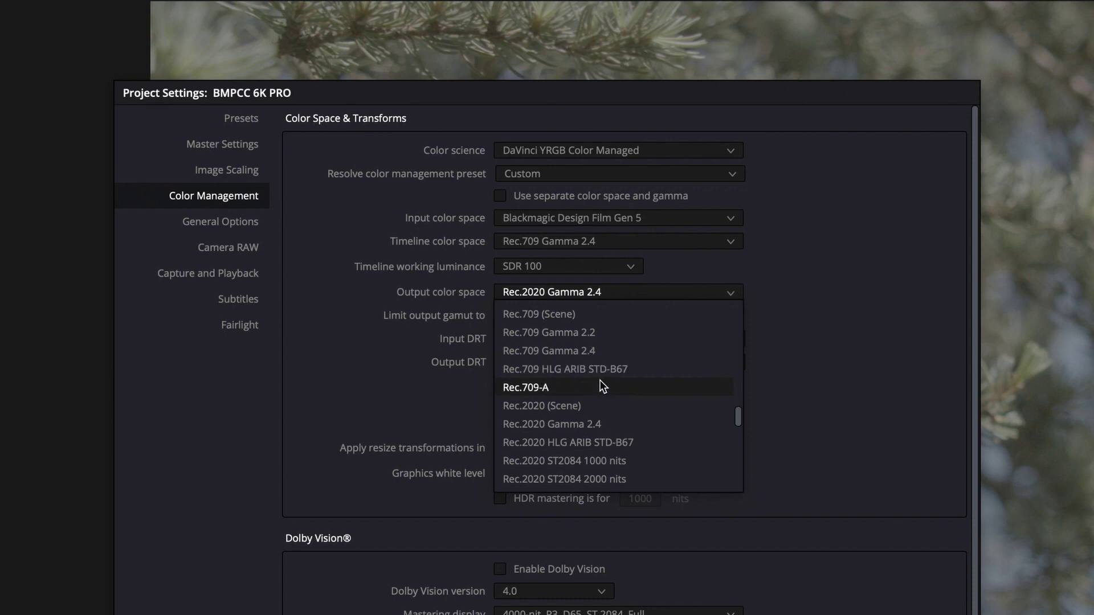
pyautogui.click(597, 352)
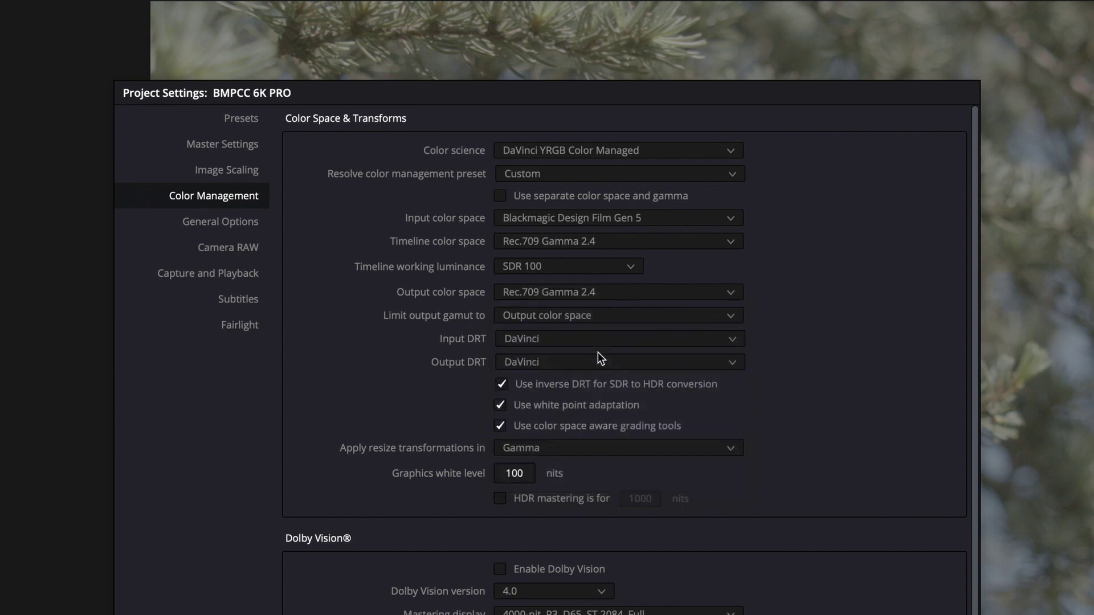
pyautogui.click(596, 292)
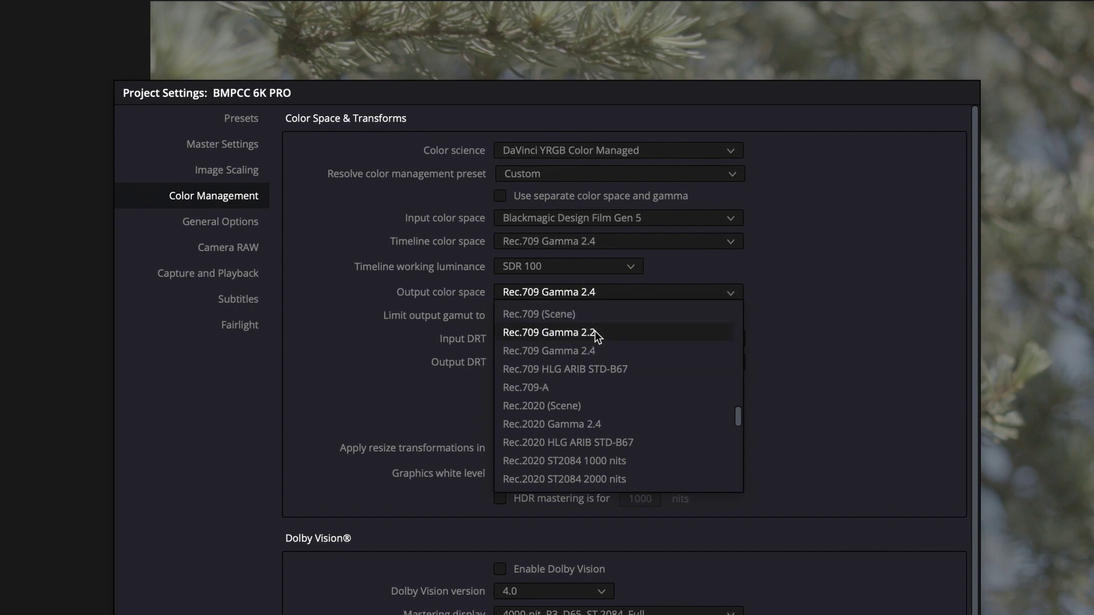
pyautogui.click(593, 351)
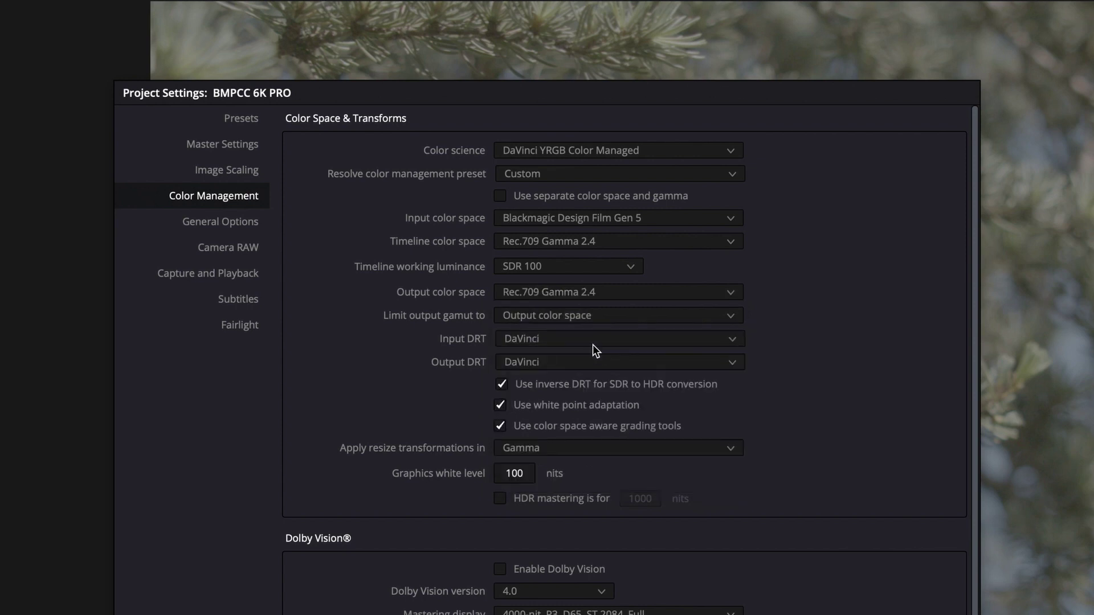
pyautogui.click(596, 321)
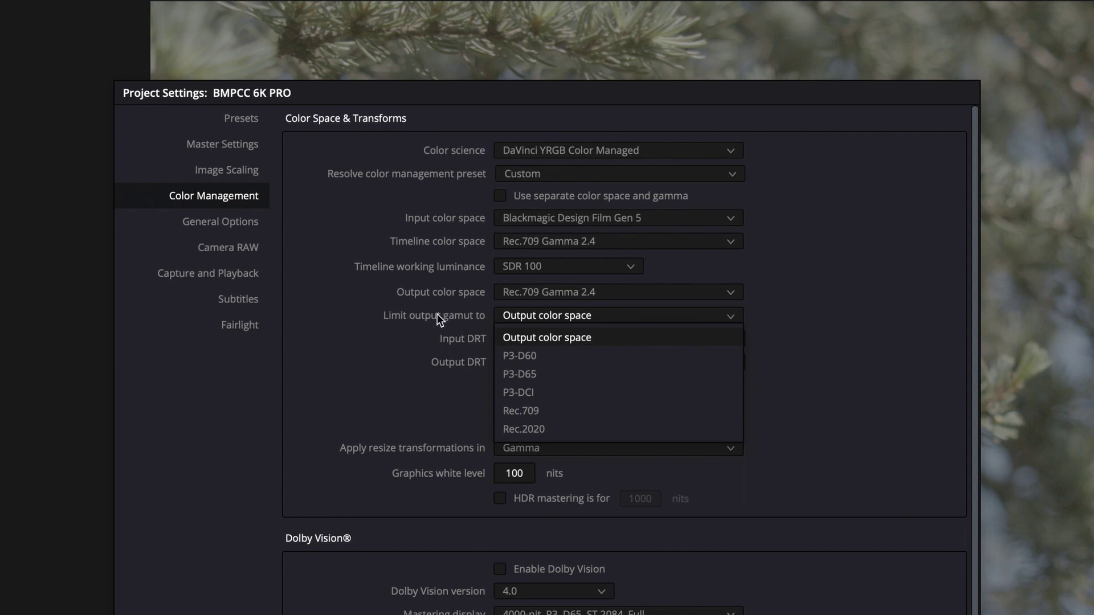
# Keep gamut limit at output color space; set Input DRT Luminance Mapping, Output DRT Saturation Preserving.
pyautogui.click(567, 338)
pyautogui.click(528, 336)
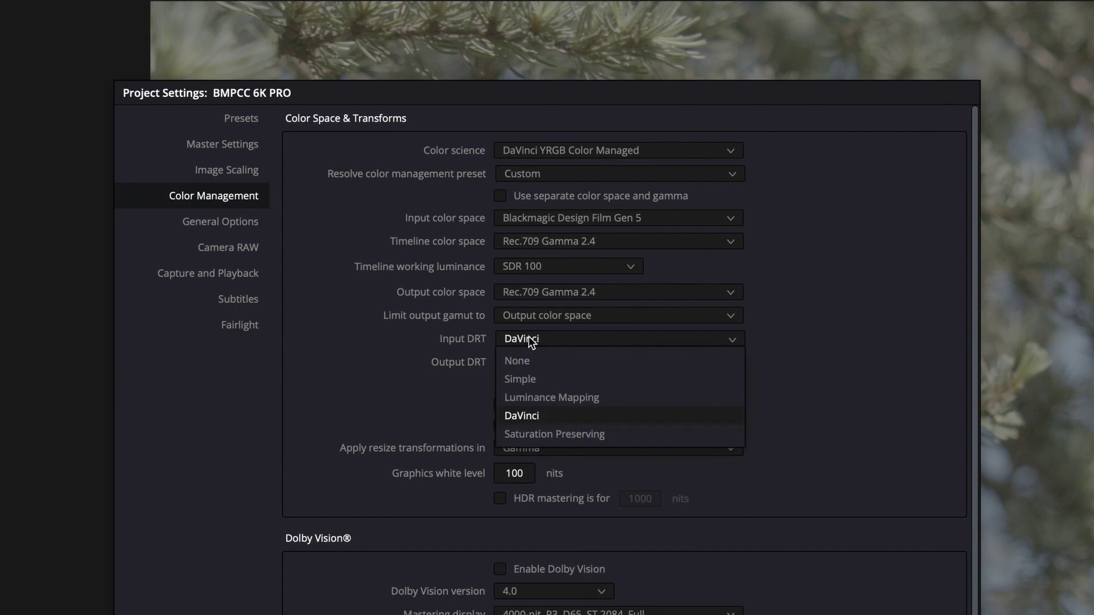
pyautogui.click(565, 391)
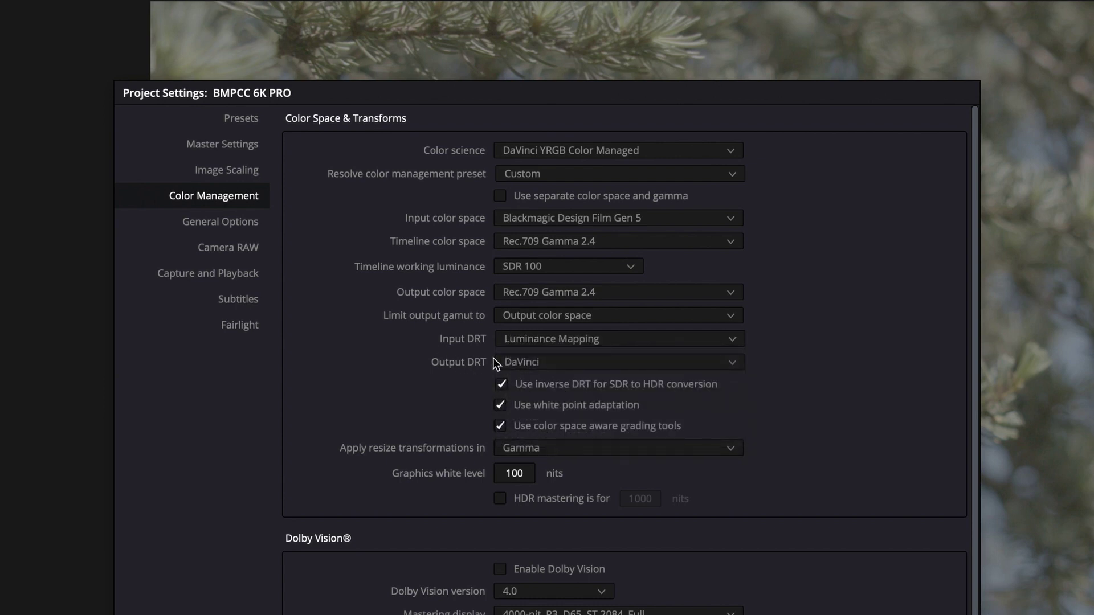
pyautogui.click(514, 361)
pyautogui.click(593, 456)
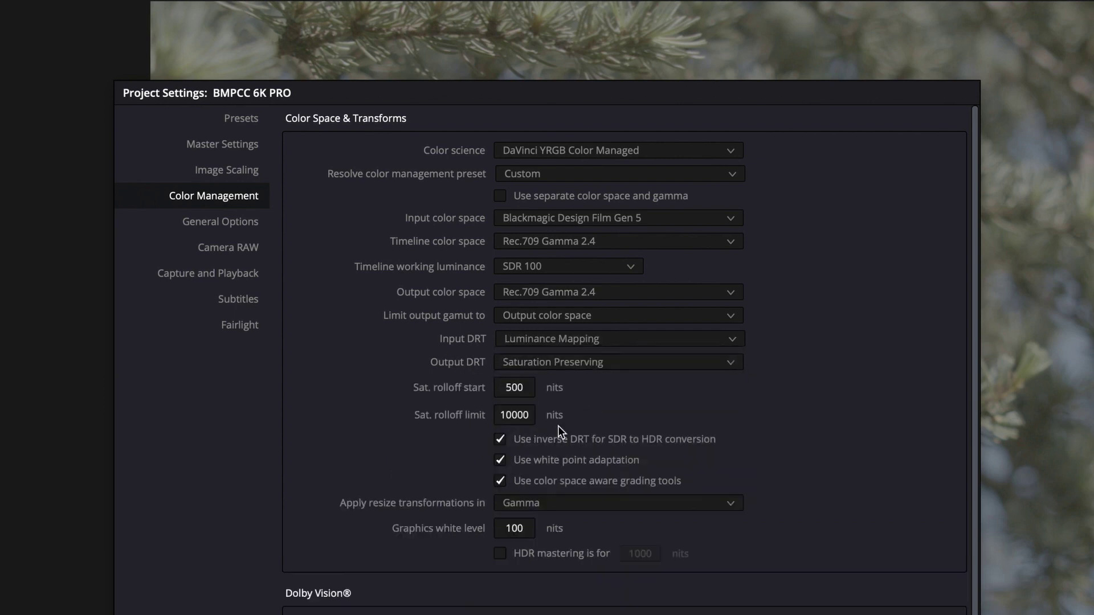
# Edit the Sat. rolloff start value, entering 1000.
pyautogui.moveTo(531, 393); pyautogui.dragTo(515, 391)
pyautogui.doubleClick(514, 391)
pyautogui.write('1000')
pyautogui.press('Return')
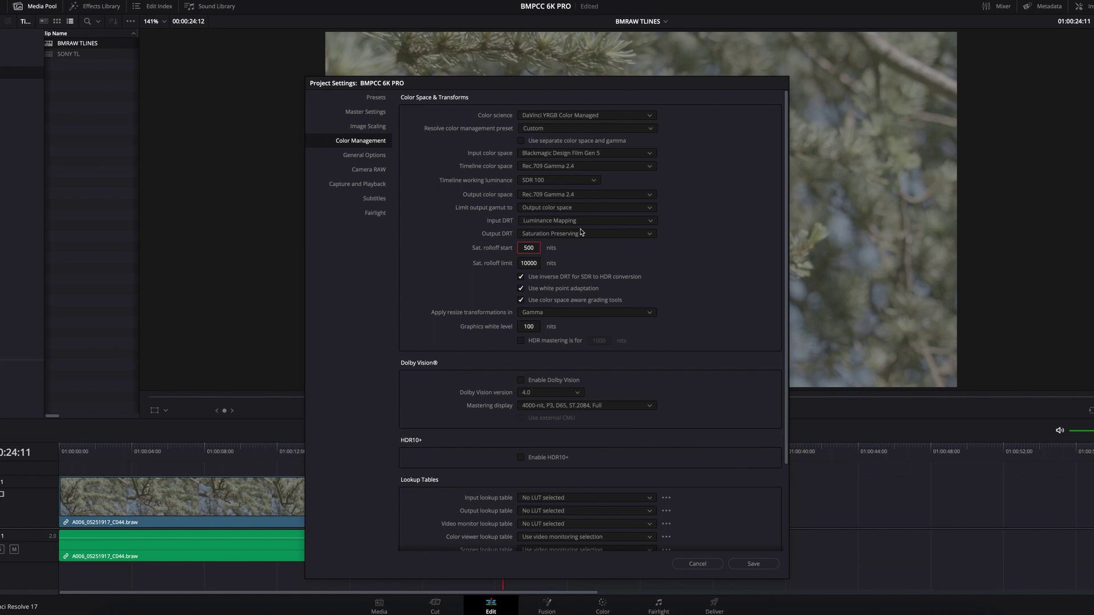
# Save and close the Project Settings with the new color management.
pyautogui.click(742, 564)
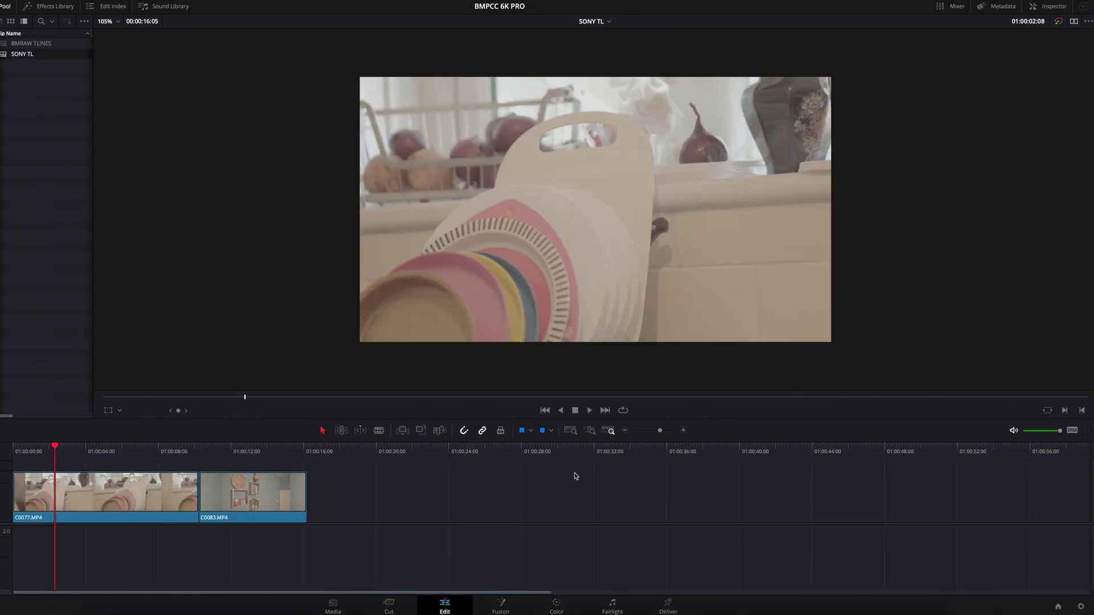
# Reselect DaVinci YRGB Color Managed with Custom preset and set input color space to S-Gamut3/S-Log3.
pyautogui.click(1081, 608)
pyautogui.click(530, 116)
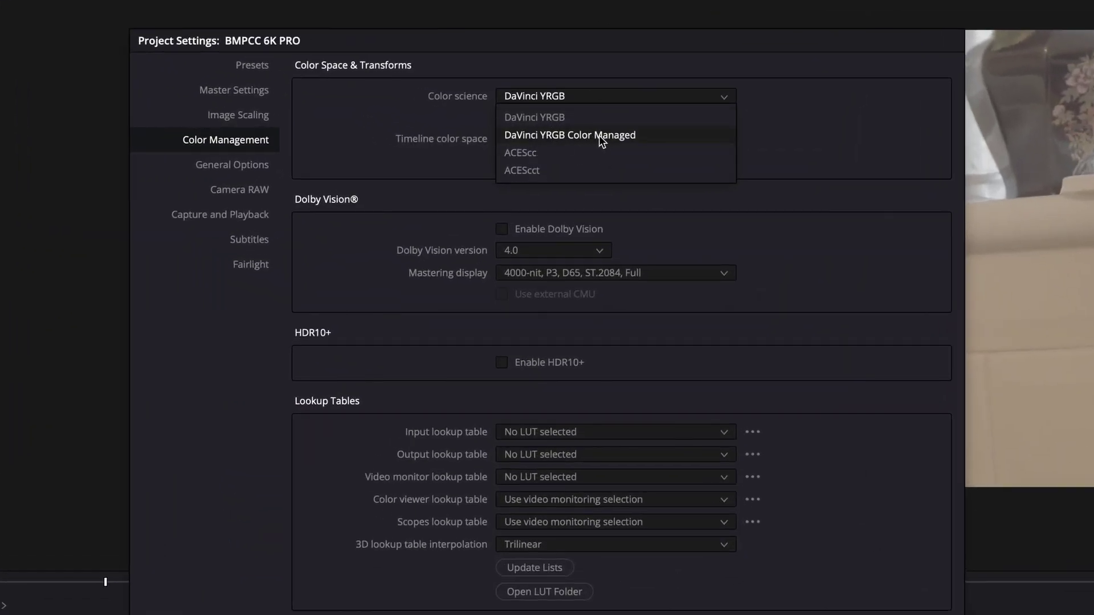
pyautogui.click(599, 135)
pyautogui.click(580, 120)
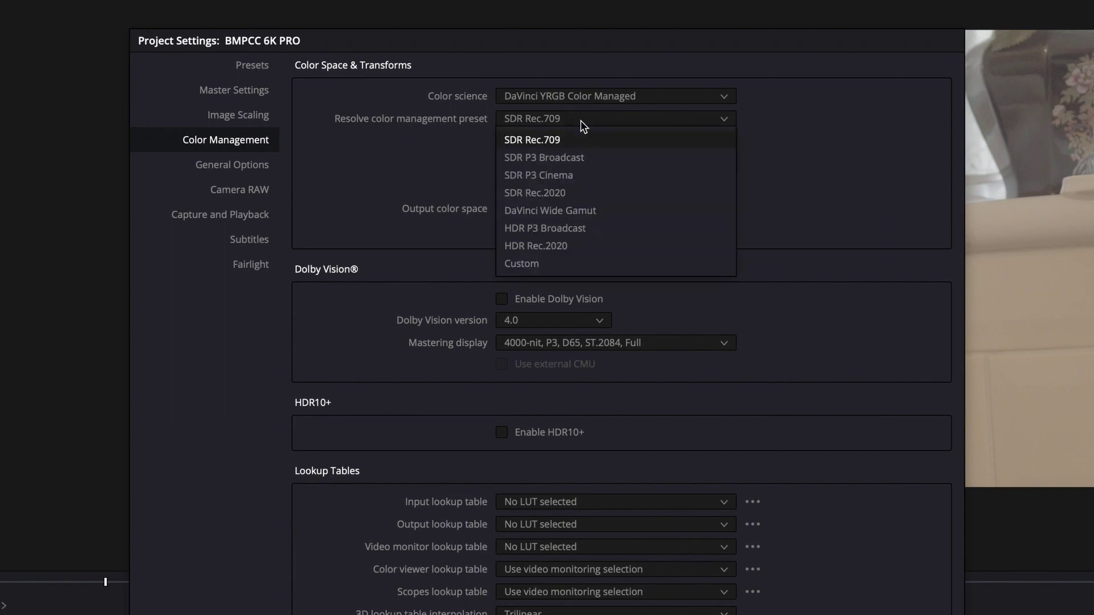
pyautogui.click(564, 262)
pyautogui.click(569, 162)
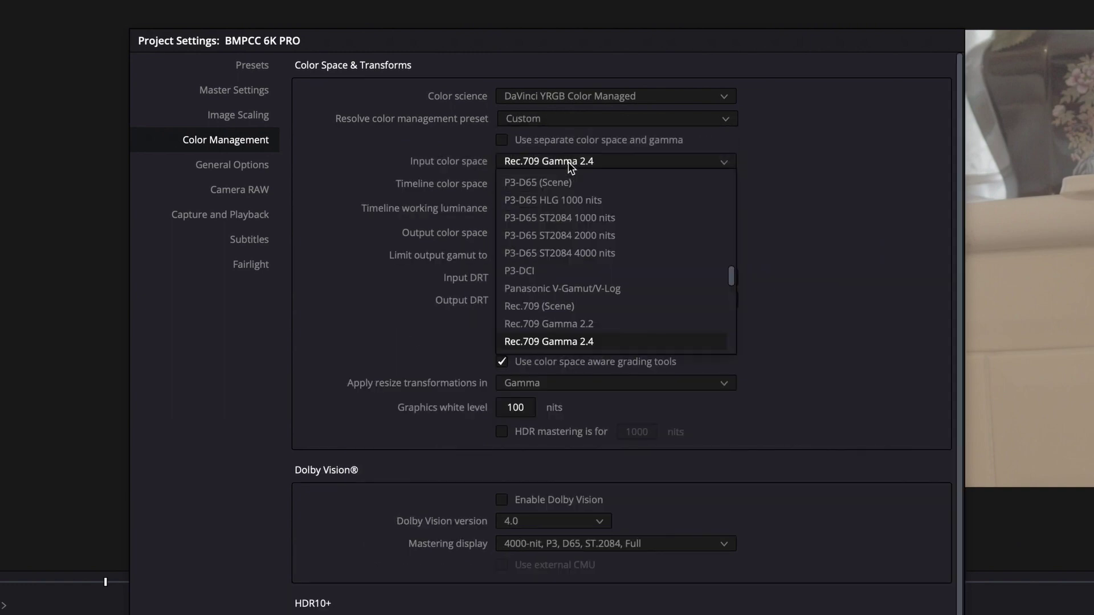
pyautogui.scroll(-5, 570, 228)
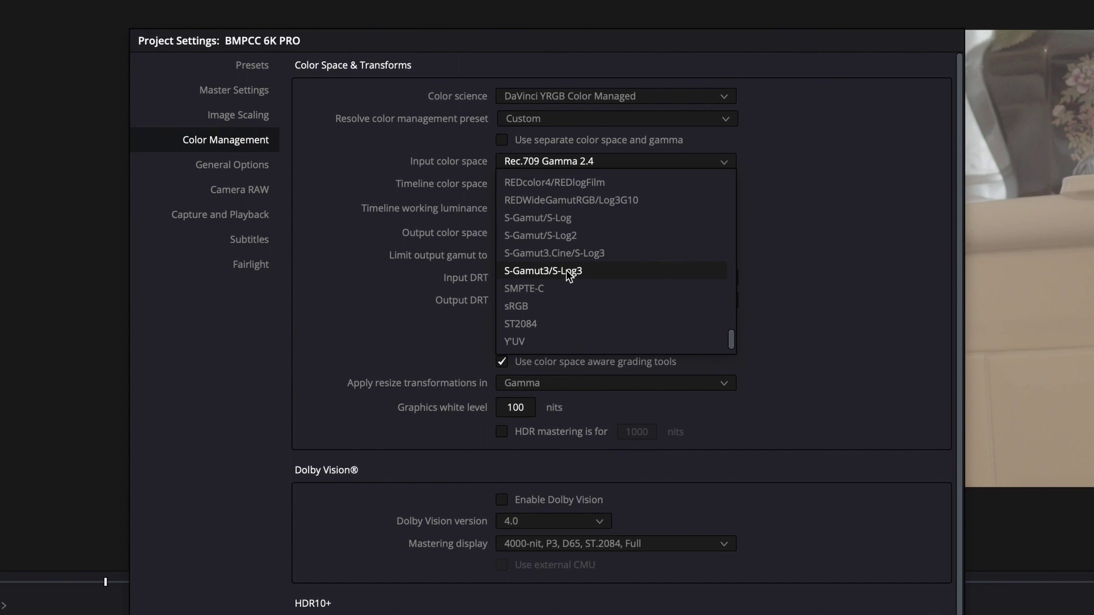
pyautogui.click(567, 271)
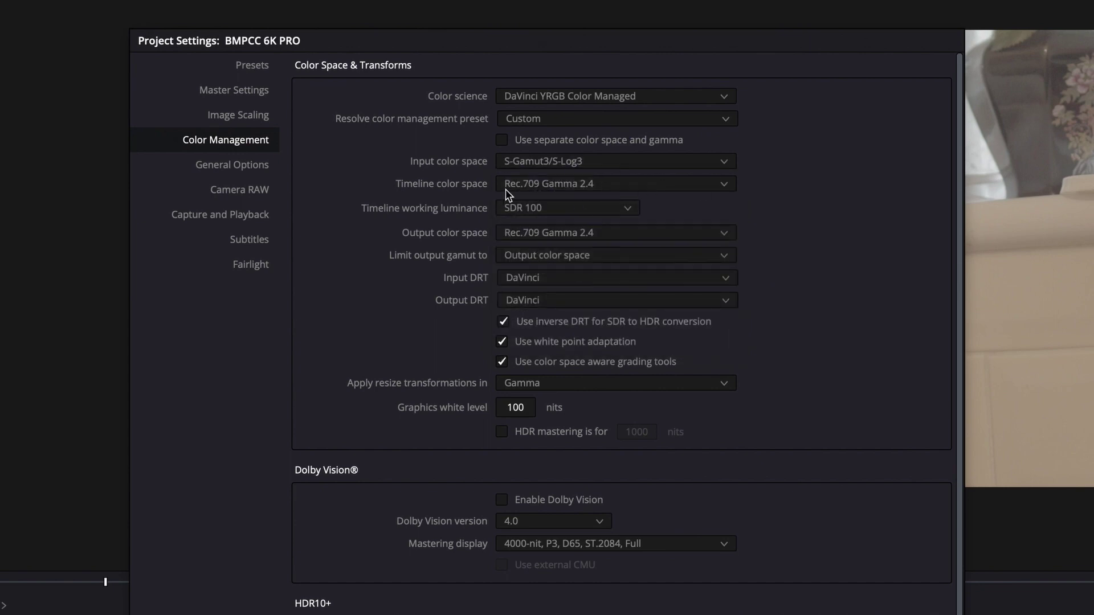
# Keep timeline and output at Rec.709 Gamma 2.4, set Luminance Mapping/Saturation Preserving tone mapping, and save.
pyautogui.click(580, 189)
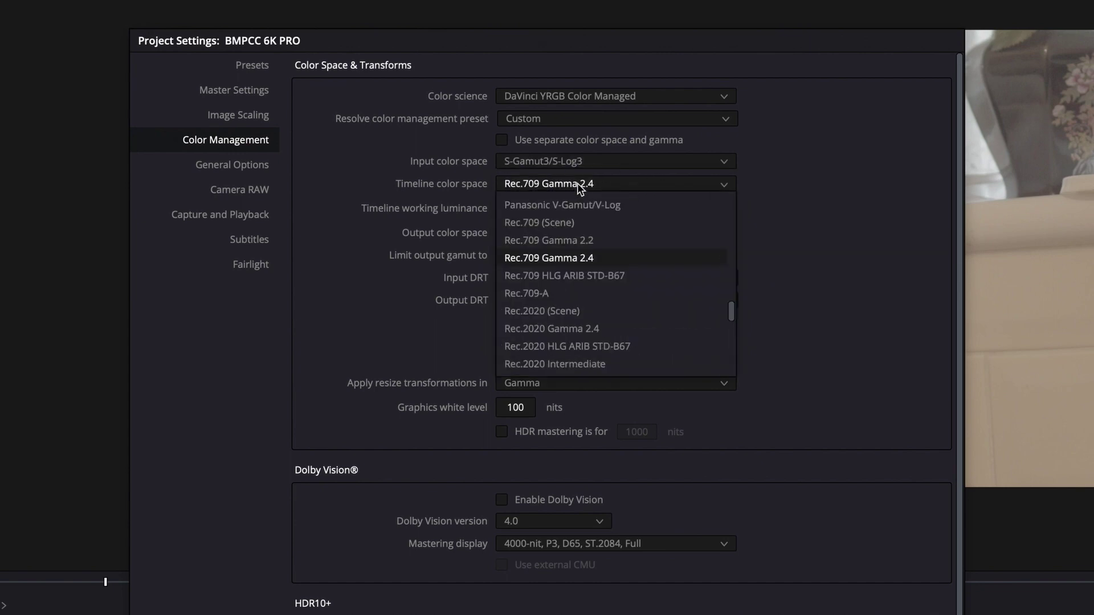
pyautogui.click(561, 259)
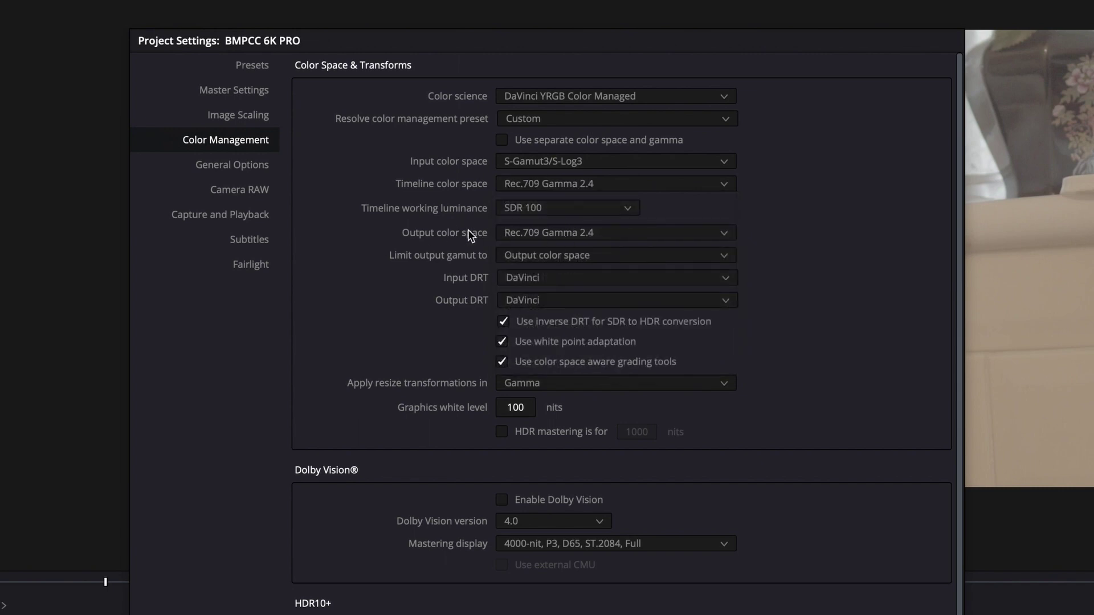
pyautogui.click(536, 234)
pyautogui.click(555, 289)
pyautogui.click(543, 279)
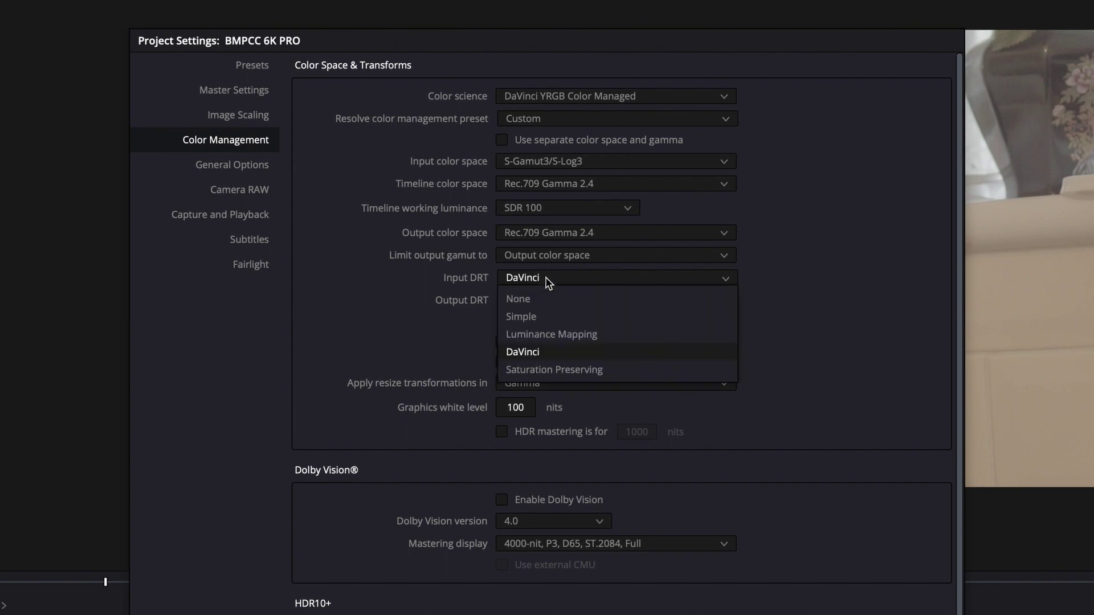
pyautogui.click(598, 333)
pyautogui.click(563, 301)
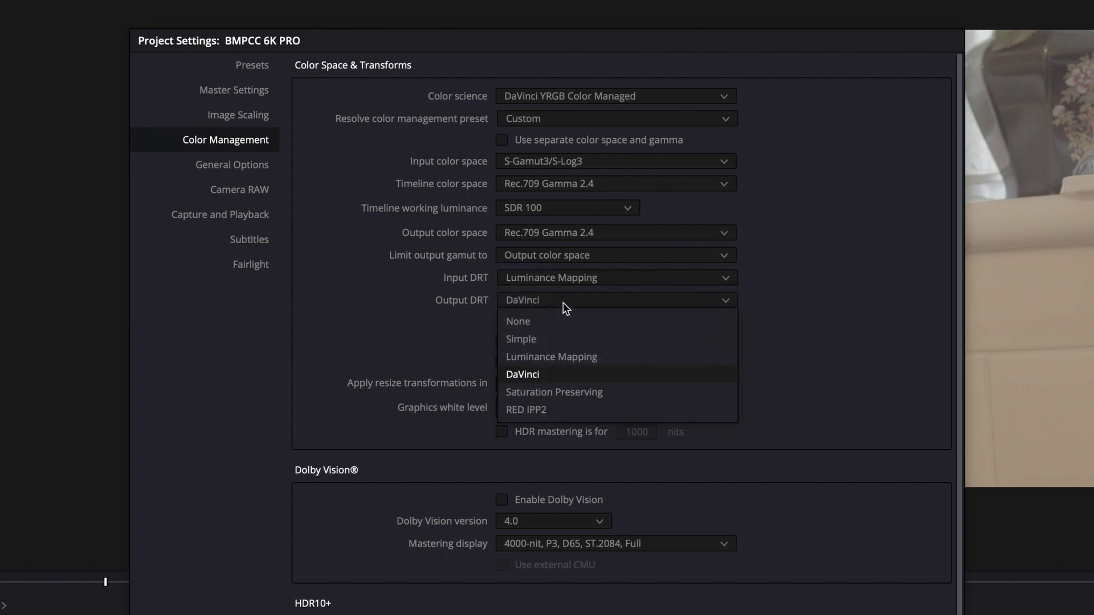
pyautogui.click(591, 391)
pyautogui.click(512, 325)
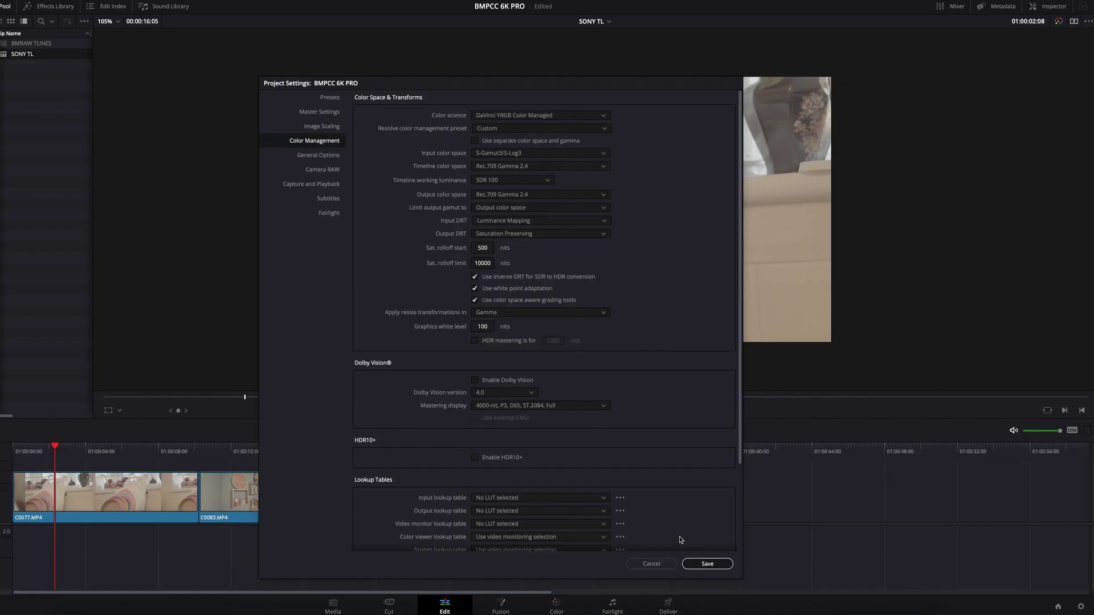
pyautogui.click(703, 564)
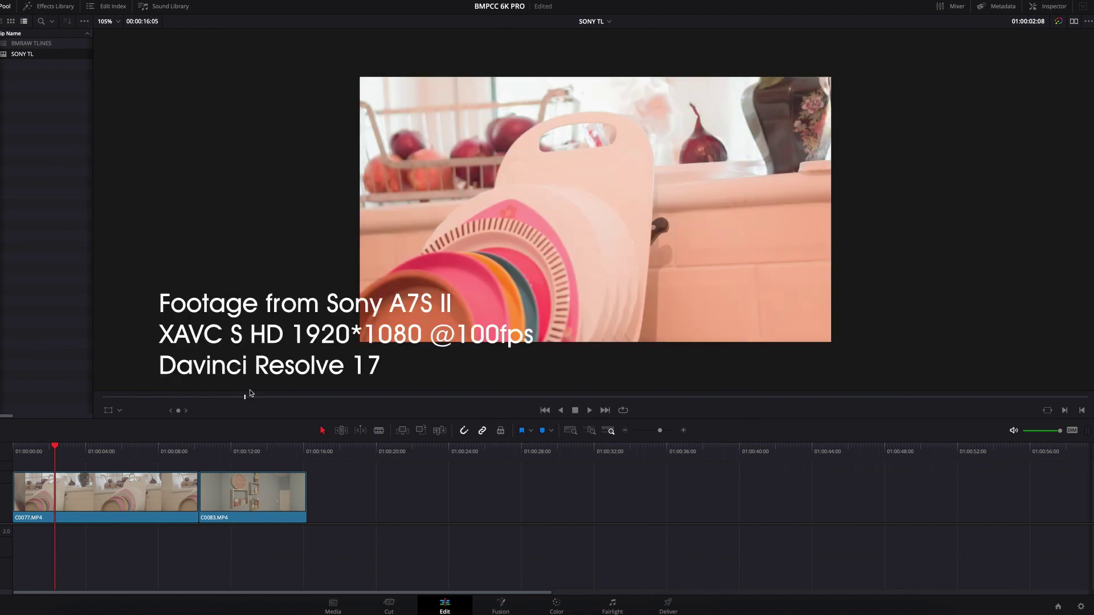
# Return the playhead to the start of SONY TL and play the converted footage.
pyautogui.click(135, 453)
pyautogui.click(118, 451)
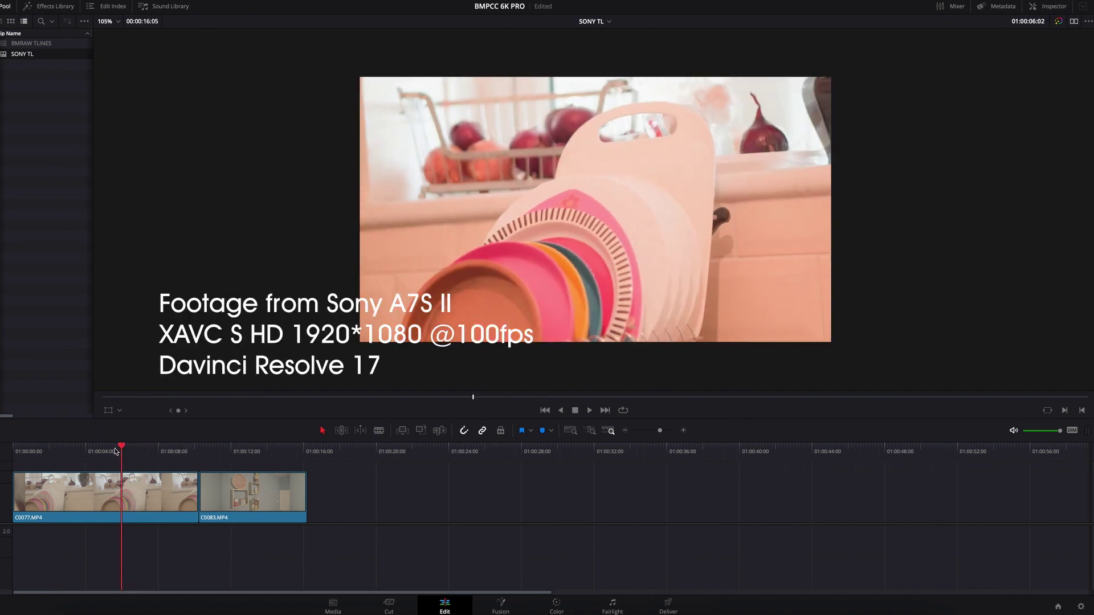
pyautogui.moveTo(115, 451); pyautogui.dragTo(9, 447)
pyautogui.press('space')
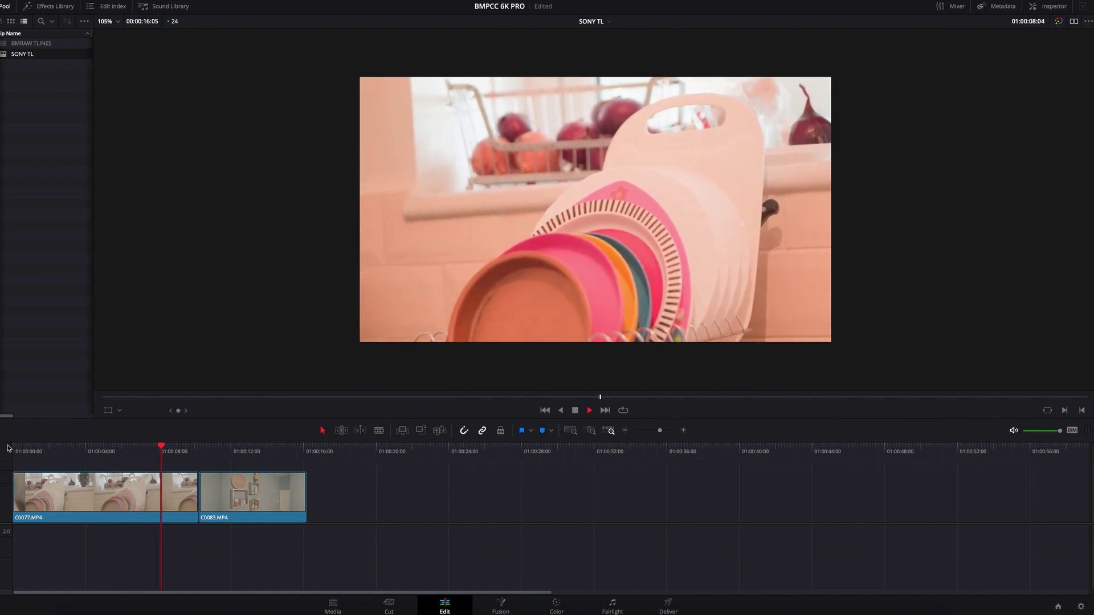
# Switch to the Color page with Shift+6 and drag the floating scopes up-left off the curves.
pyautogui.hotkey('shift', '6')
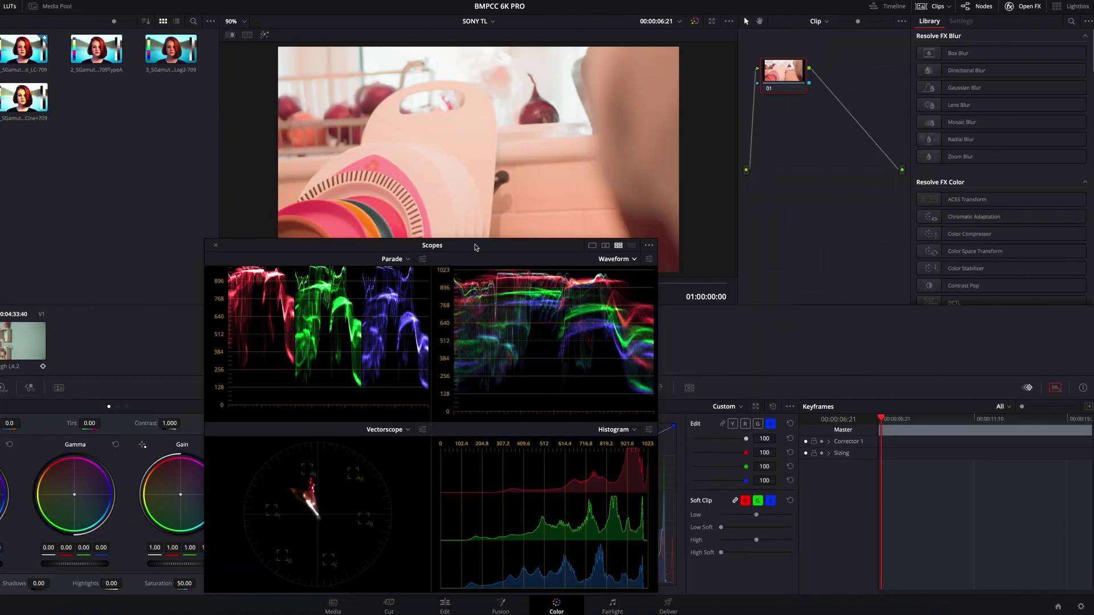
pyautogui.scroll(2, 374, 296)
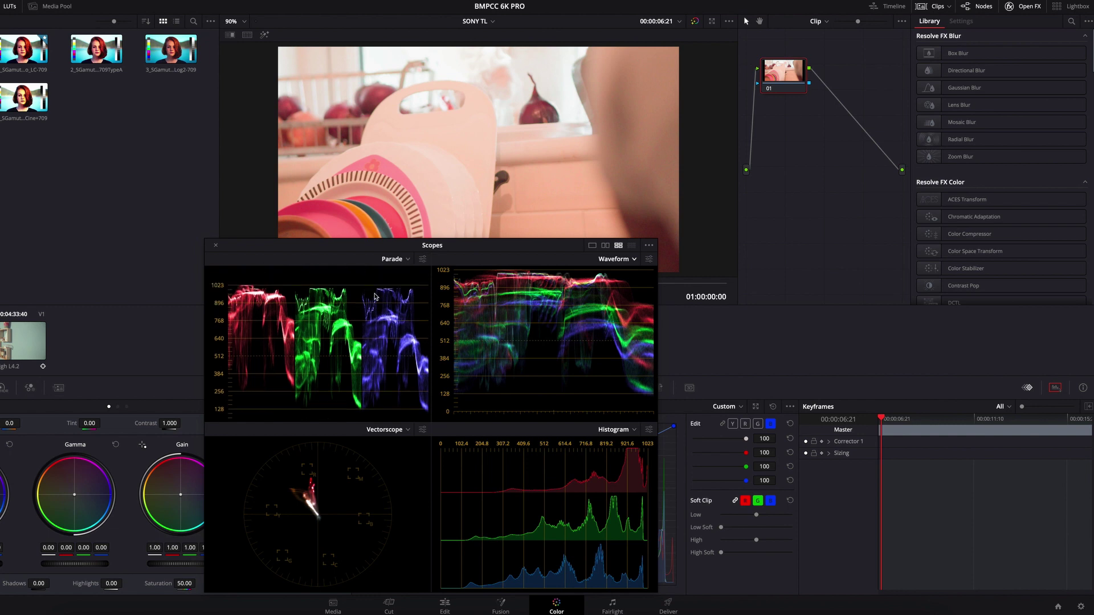
pyautogui.scroll(1, 375, 296)
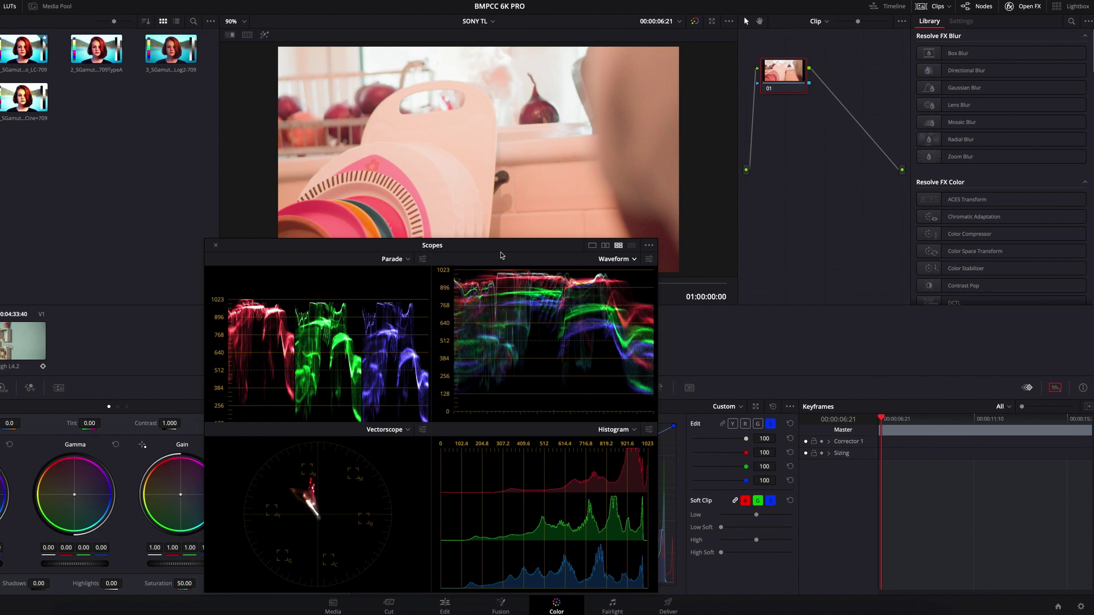
pyautogui.moveTo(501, 250); pyautogui.dragTo(219, 229)
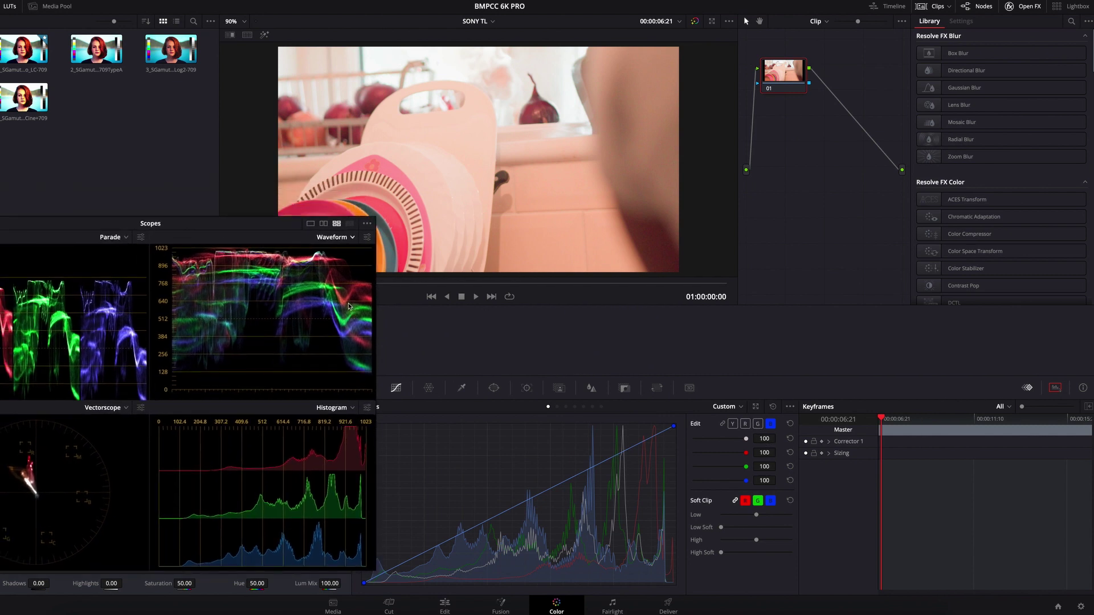
# Pull down the red curve's top highlight point to reduce the red cast.
pyautogui.scroll(-1, 308, 273)
pyautogui.scroll(2, 327, 331)
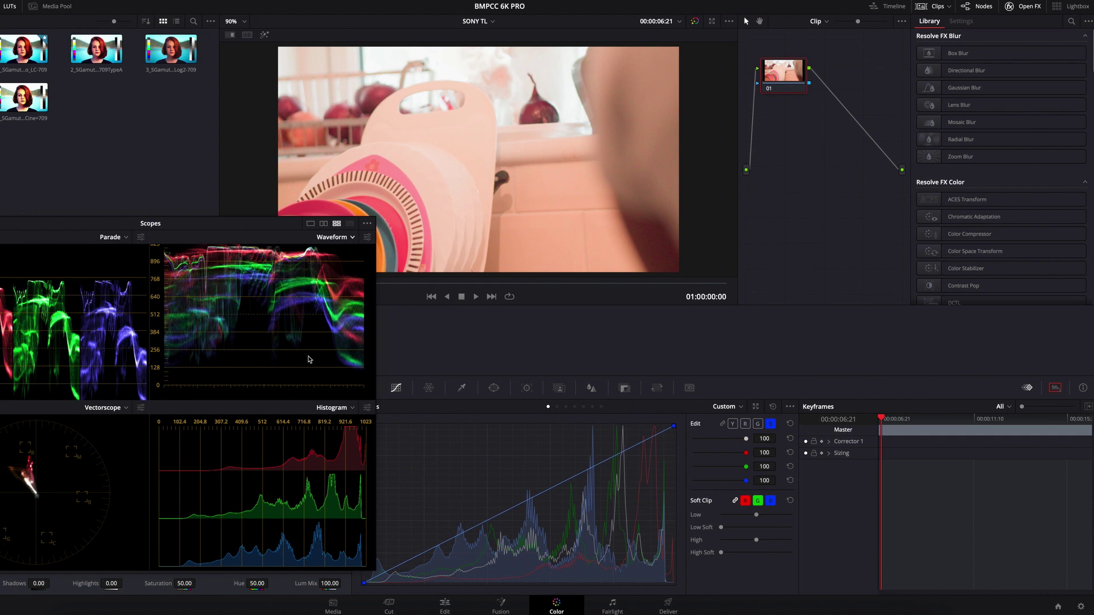
pyautogui.click(745, 425)
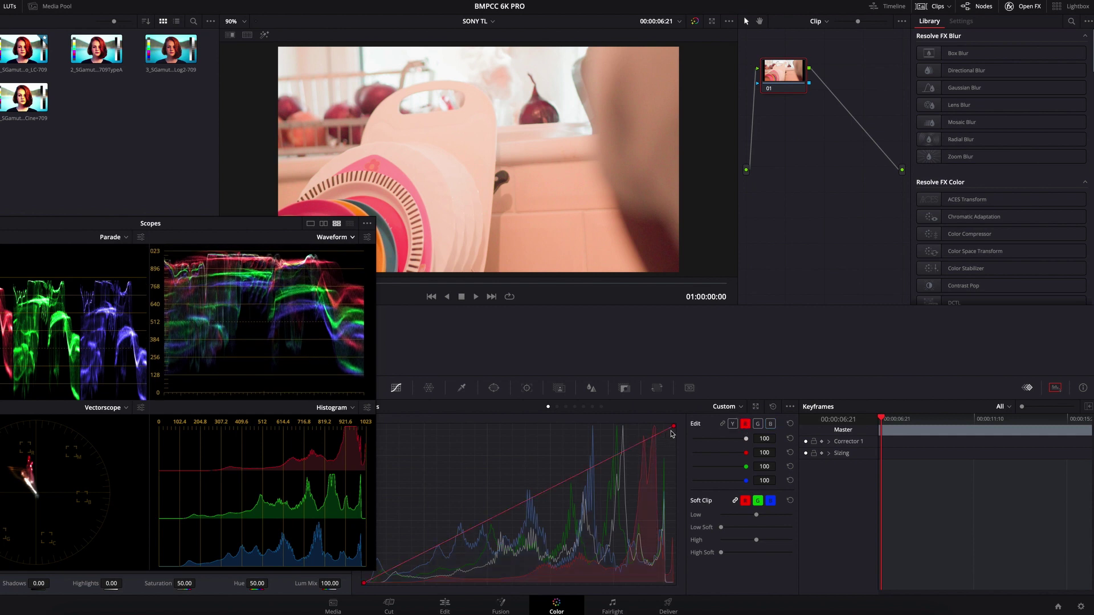
pyautogui.moveTo(673, 427); pyautogui.dragTo(676, 440)
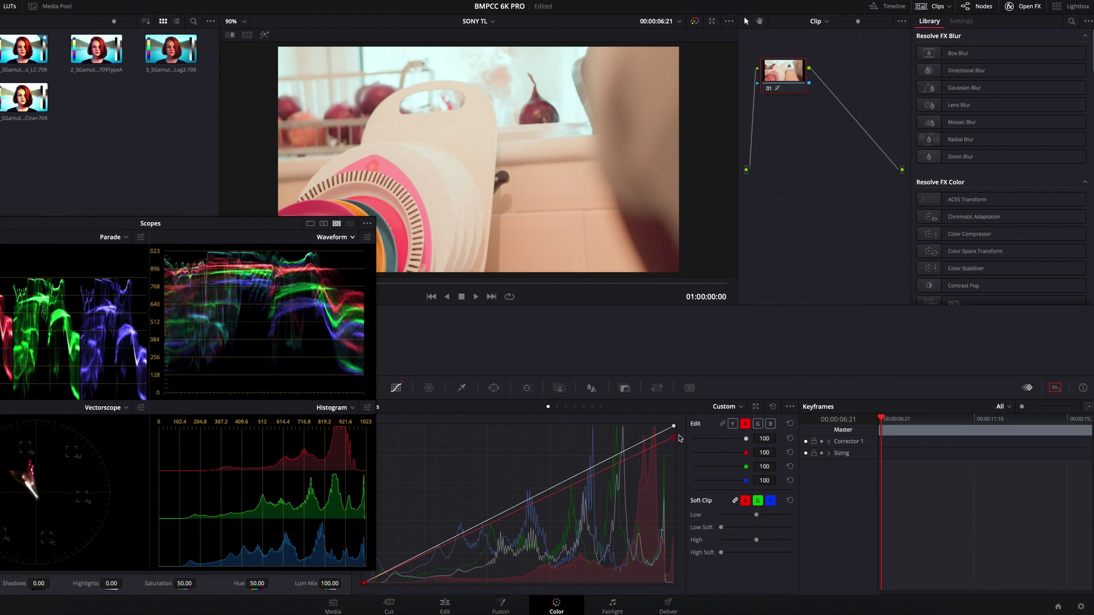
pyautogui.moveTo(675, 441); pyautogui.dragTo(676, 438)
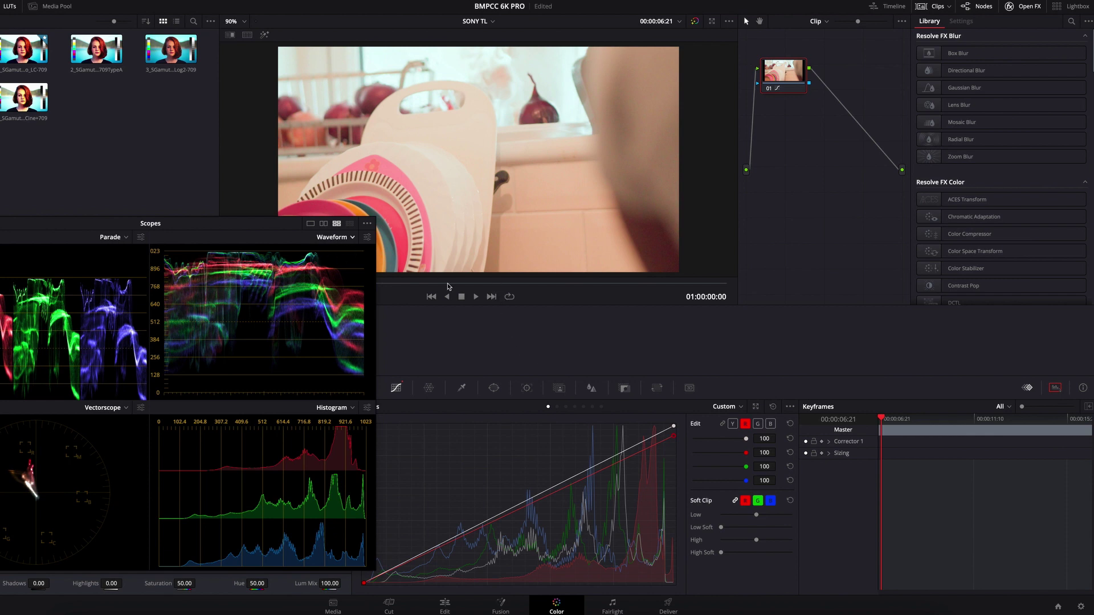
# Slightly lower the blue and green curve highlights, then move the scopes to the right.
pyautogui.click(771, 424)
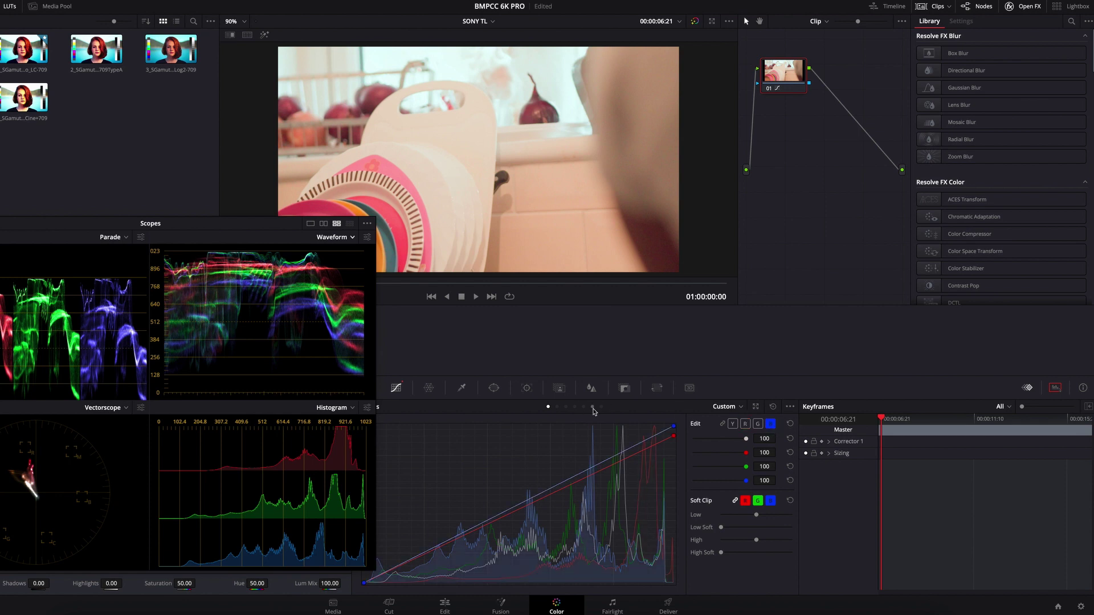
pyautogui.moveTo(674, 428); pyautogui.dragTo(674, 433)
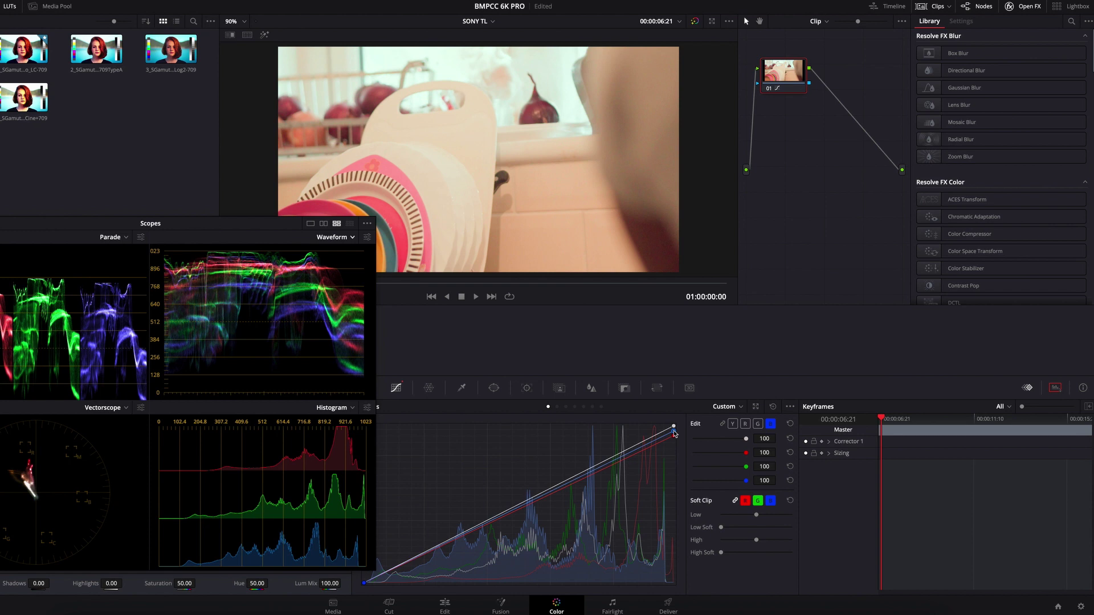
pyautogui.click(758, 424)
pyautogui.moveTo(675, 430); pyautogui.dragTo(676, 432)
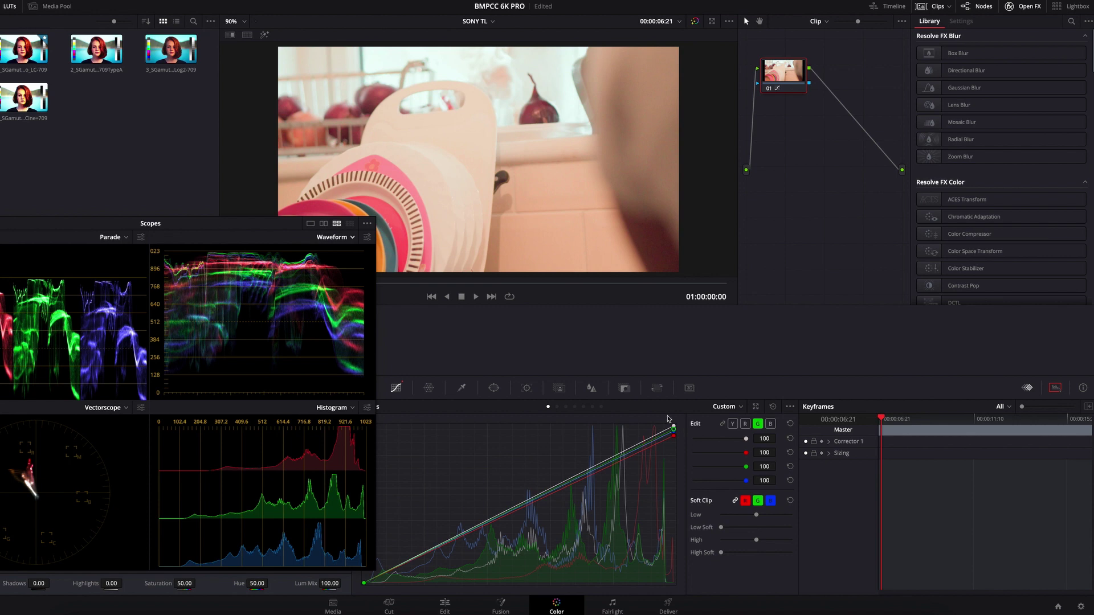
pyautogui.moveTo(190, 231); pyautogui.dragTo(870, 174)
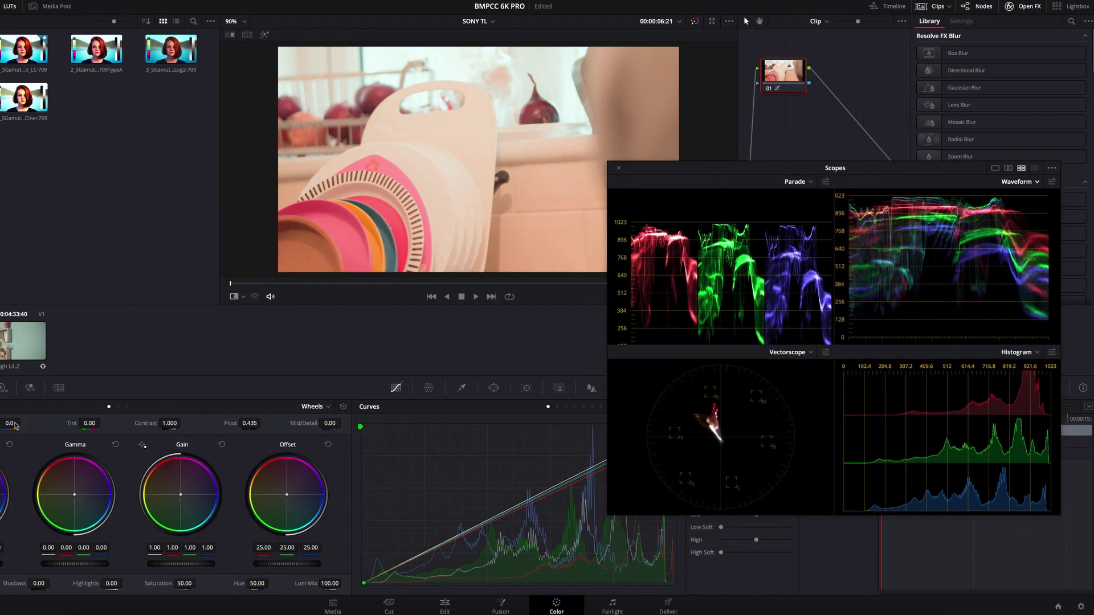
# Cool the clip's temperature to -60.0 and dock the floating scopes into the Color page.
pyautogui.moveTo(23, 423); pyautogui.dragTo(9, 424)
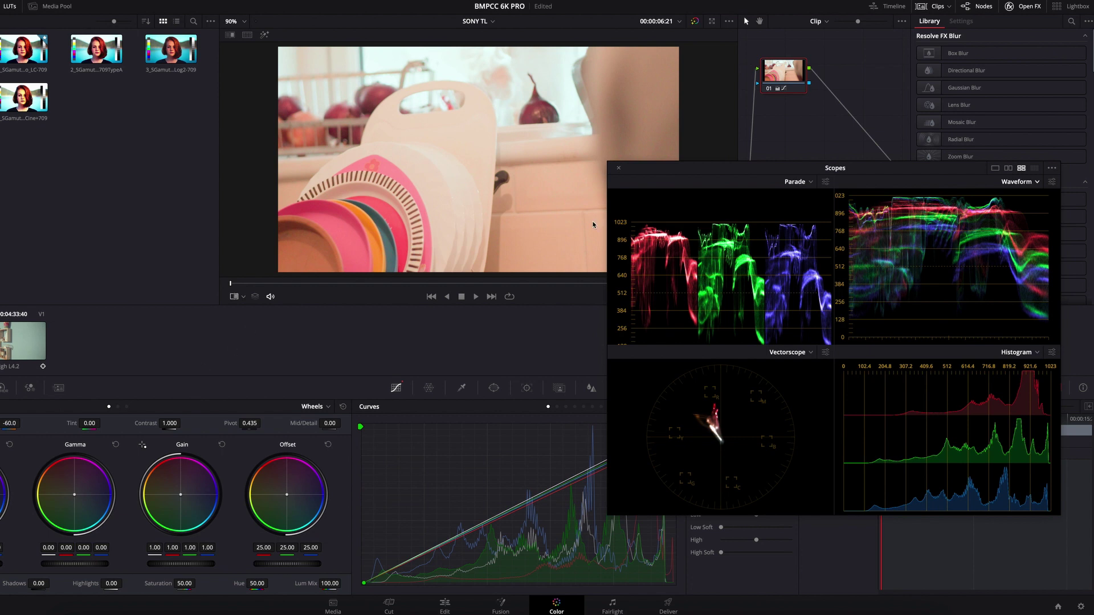
pyautogui.click(618, 168)
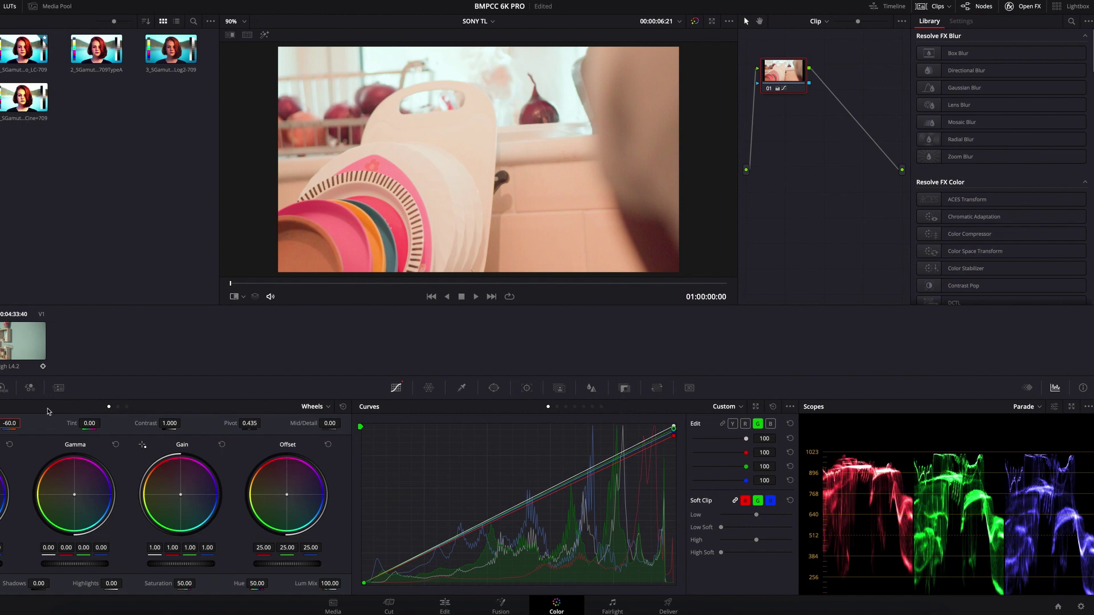